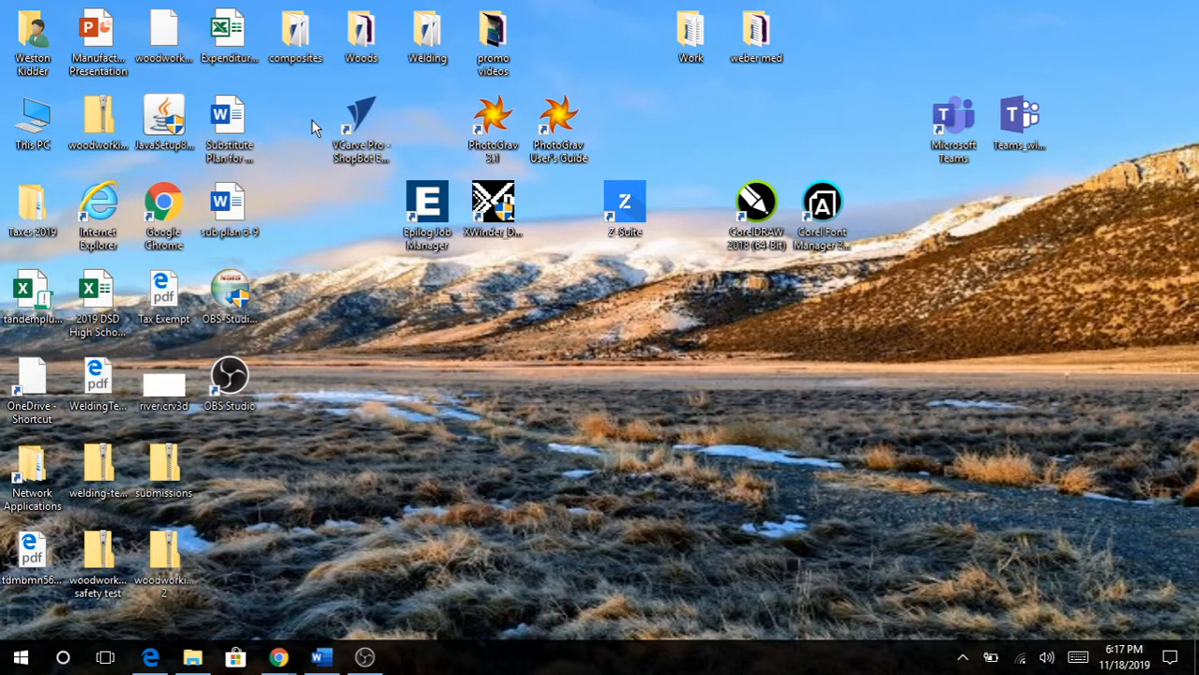
# - Open VCarve Pro and start a new file with a job size of 12 inches wide by 8 inches high
pyautogui.doubleClick(364, 119)
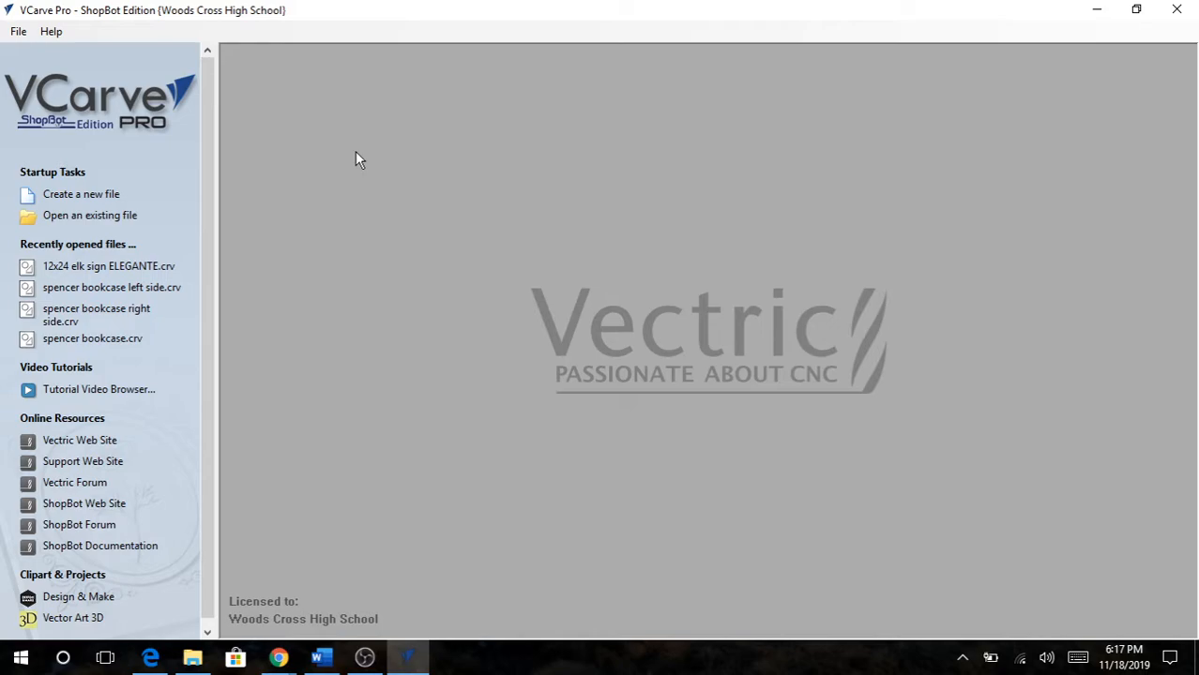
pyautogui.click(107, 201)
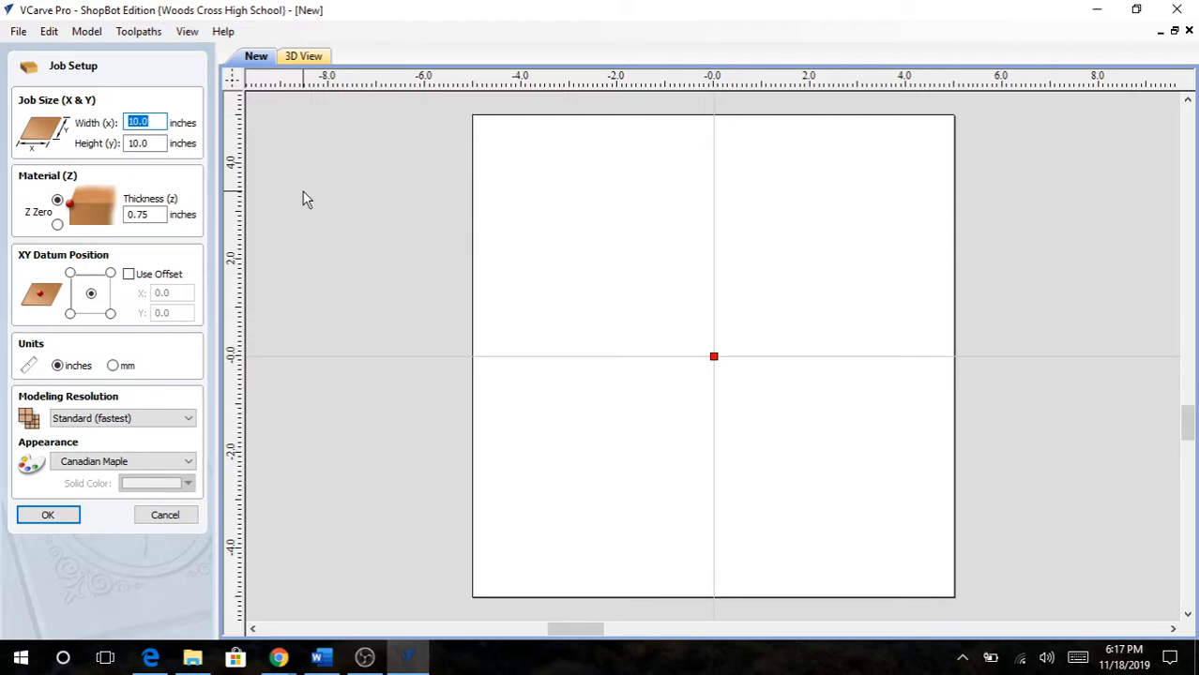
pyautogui.write('12')
pyautogui.press('Tab')
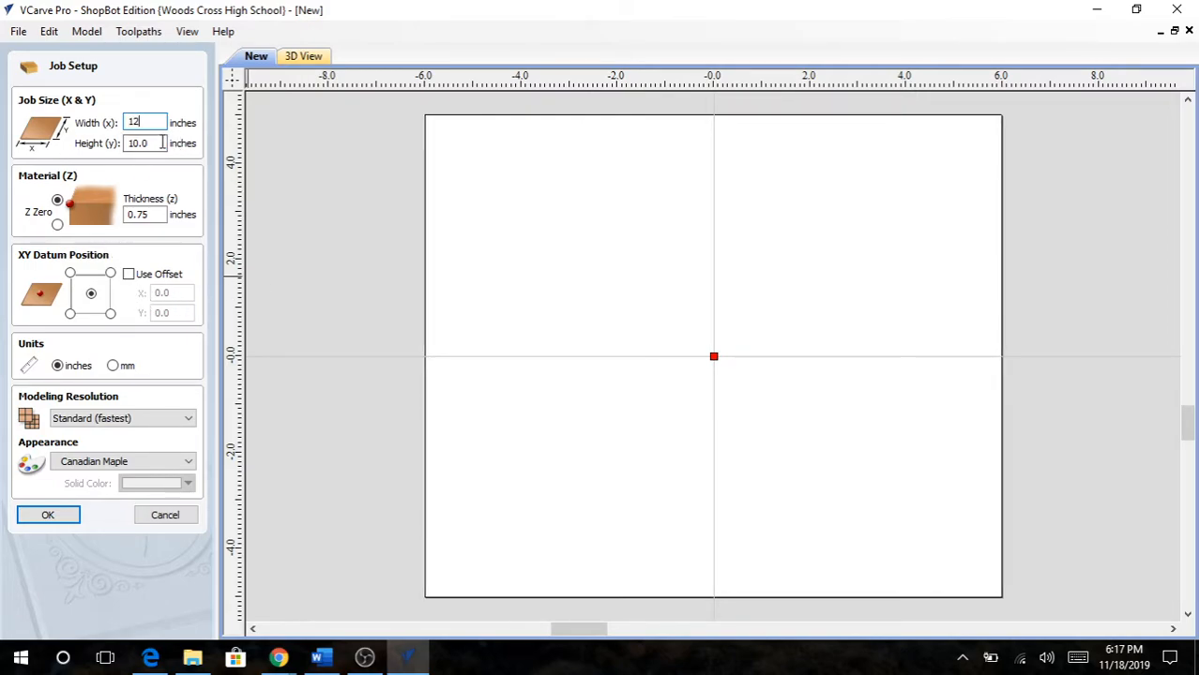
pyautogui.write('8')
pyautogui.press('Tab')
pyautogui.press('BackSpace')
pyautogui.hotkey('ctrl', 'z')
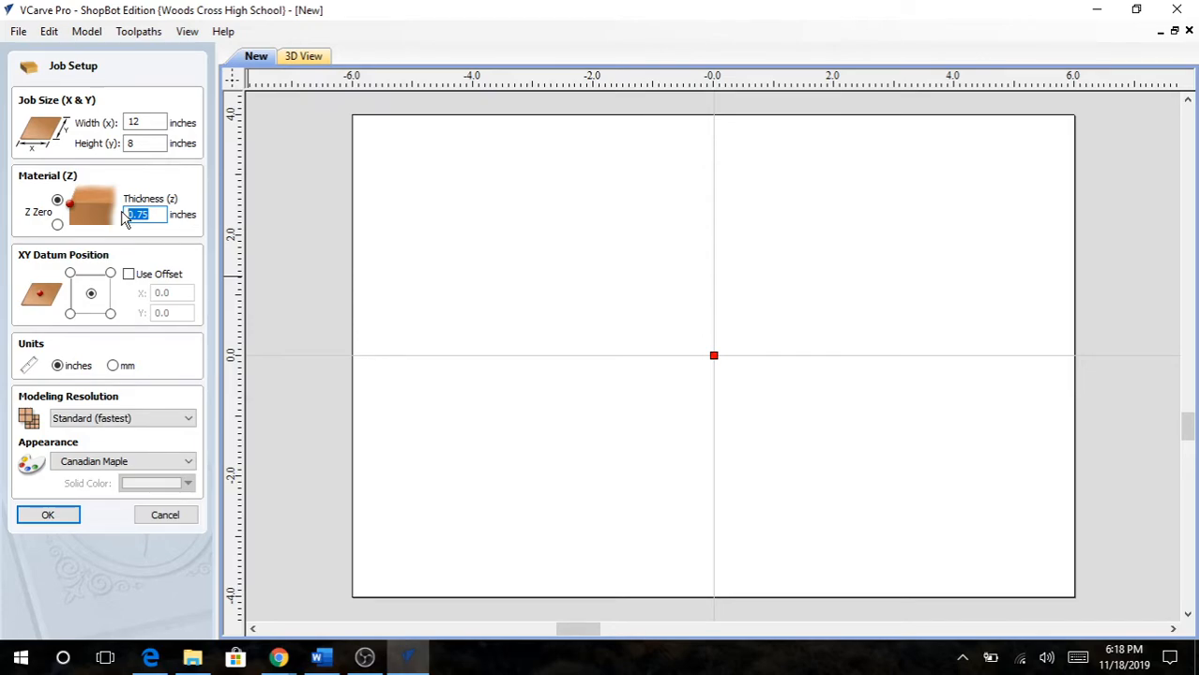
# - Work out the decimal equivalent of 5/8 in the Calculator app, closing it when done
pyautogui.press('XF86Calculator')
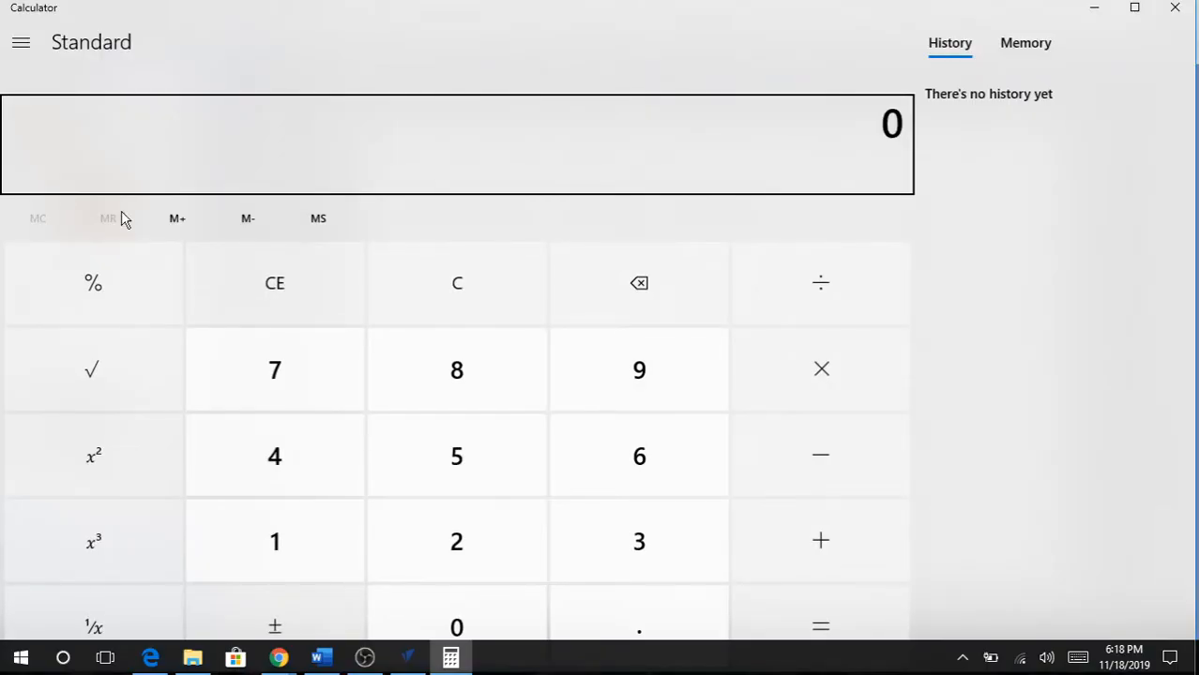
pyautogui.write('5/8')
pyautogui.press('Return')
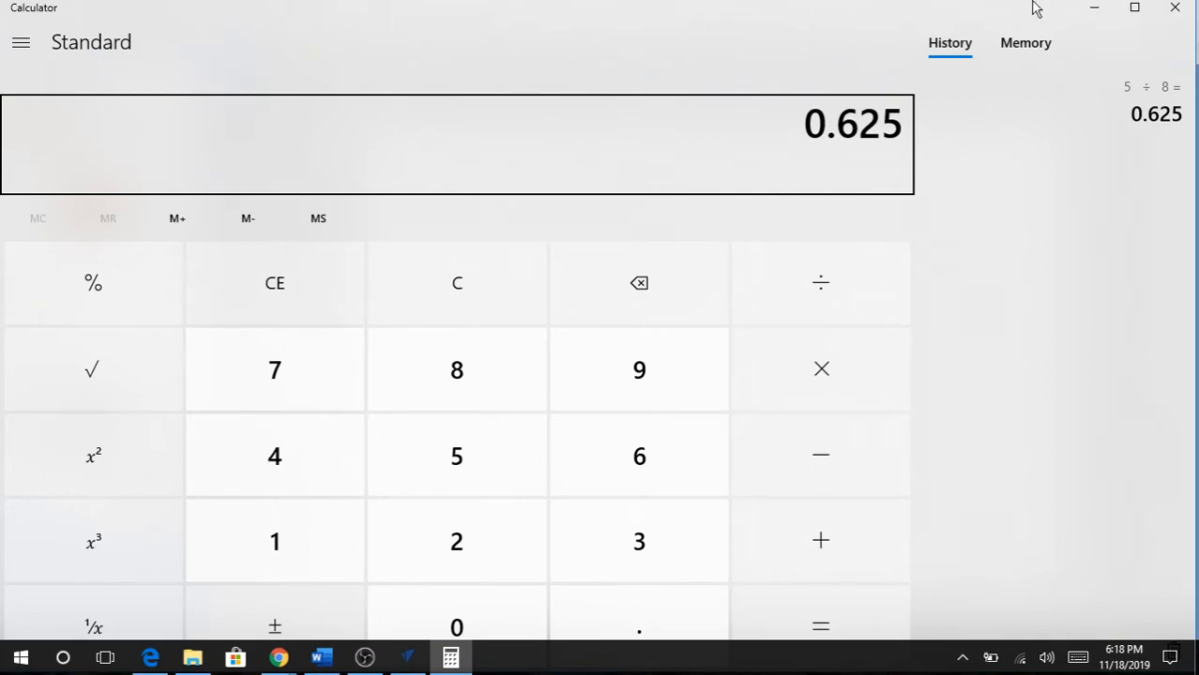
pyautogui.click(1178, 13)
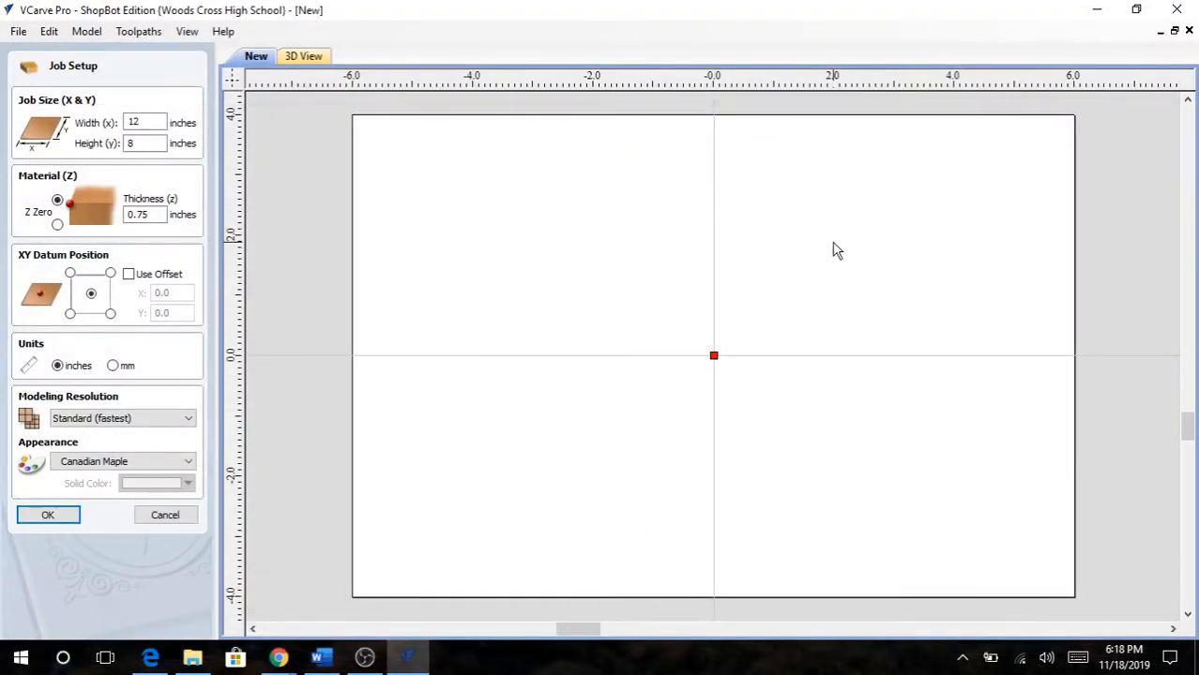
# - Set the material thickness to .625 inches, place the XY datum at the upper-left corner of the material, and accept the job setup
pyautogui.moveTo(165, 216); pyautogui.dragTo(110, 218)
pyautogui.press('BackSpace')
pyautogui.write('.625')
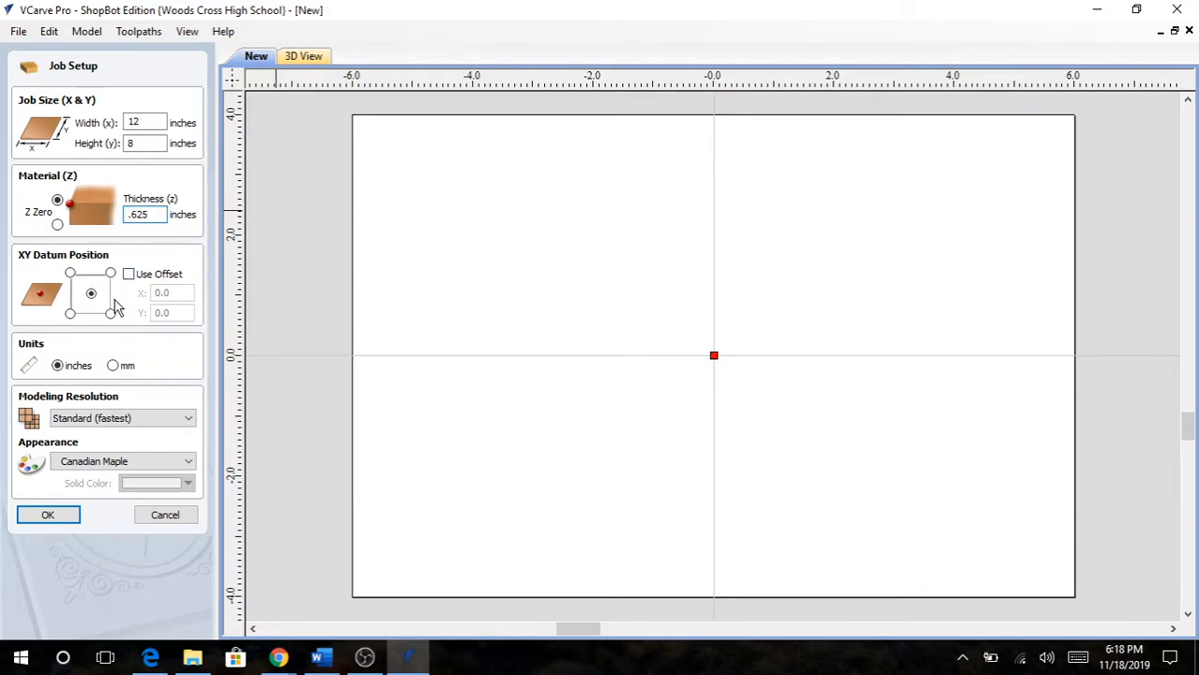
pyautogui.click(71, 275)
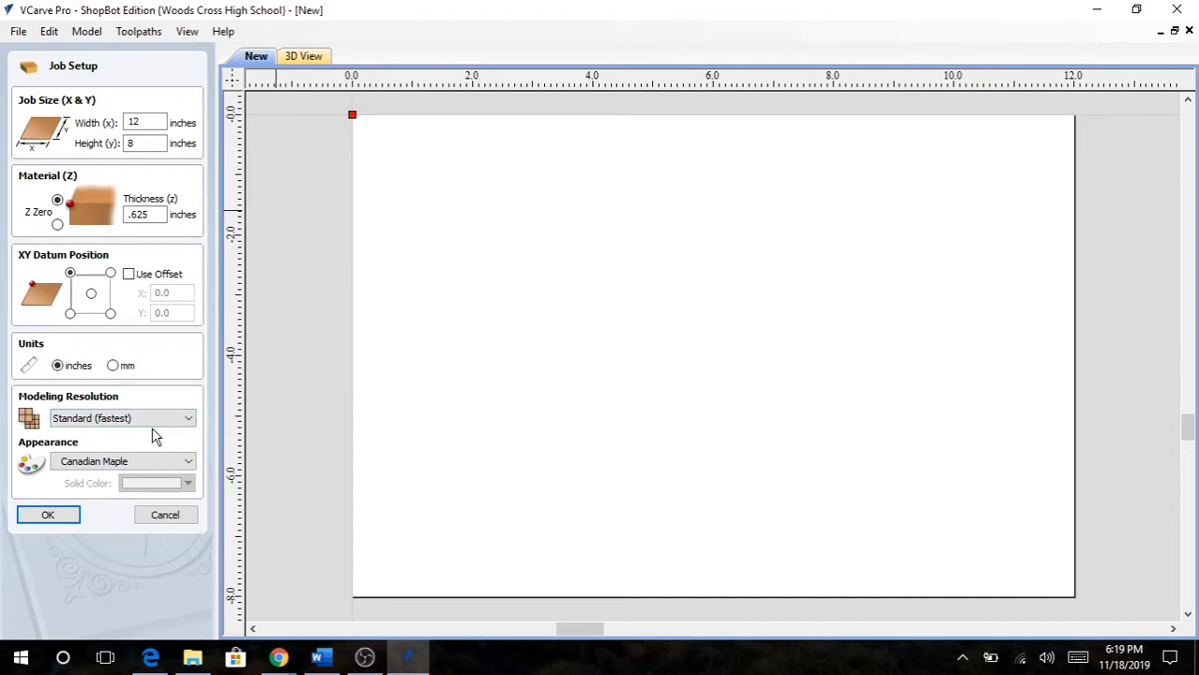
pyautogui.click(48, 515)
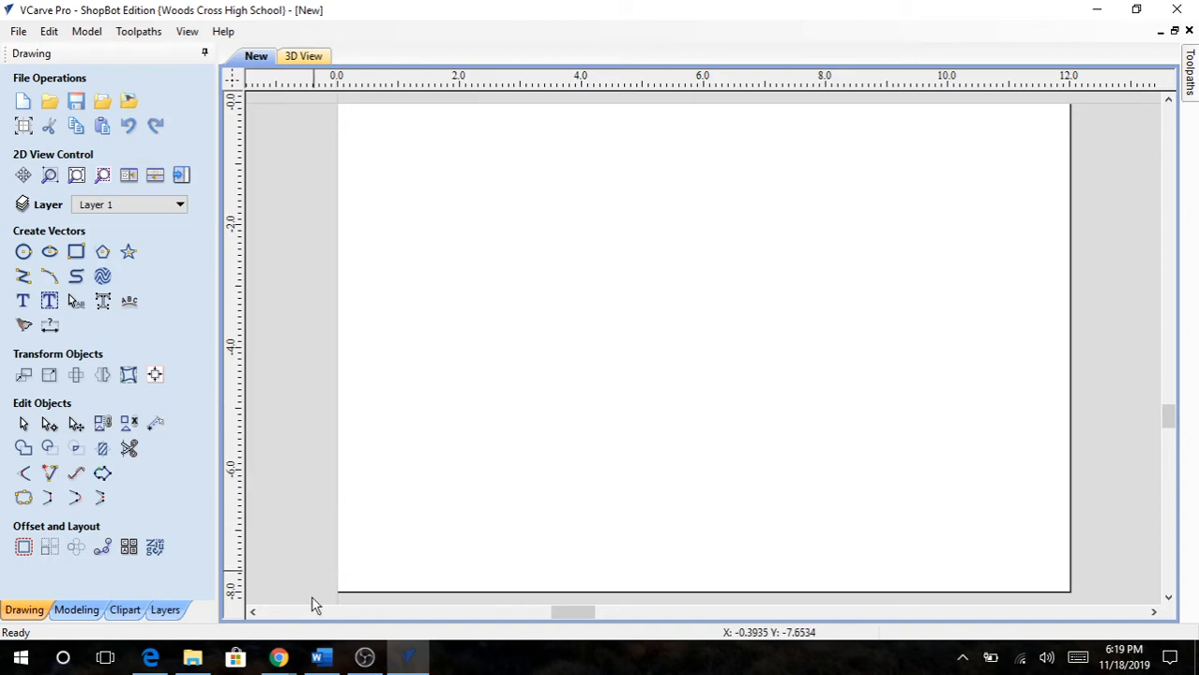
# - Switch to Chrome and open the Google Images search page in a new browser tab
pyautogui.moveTo(286, 661)
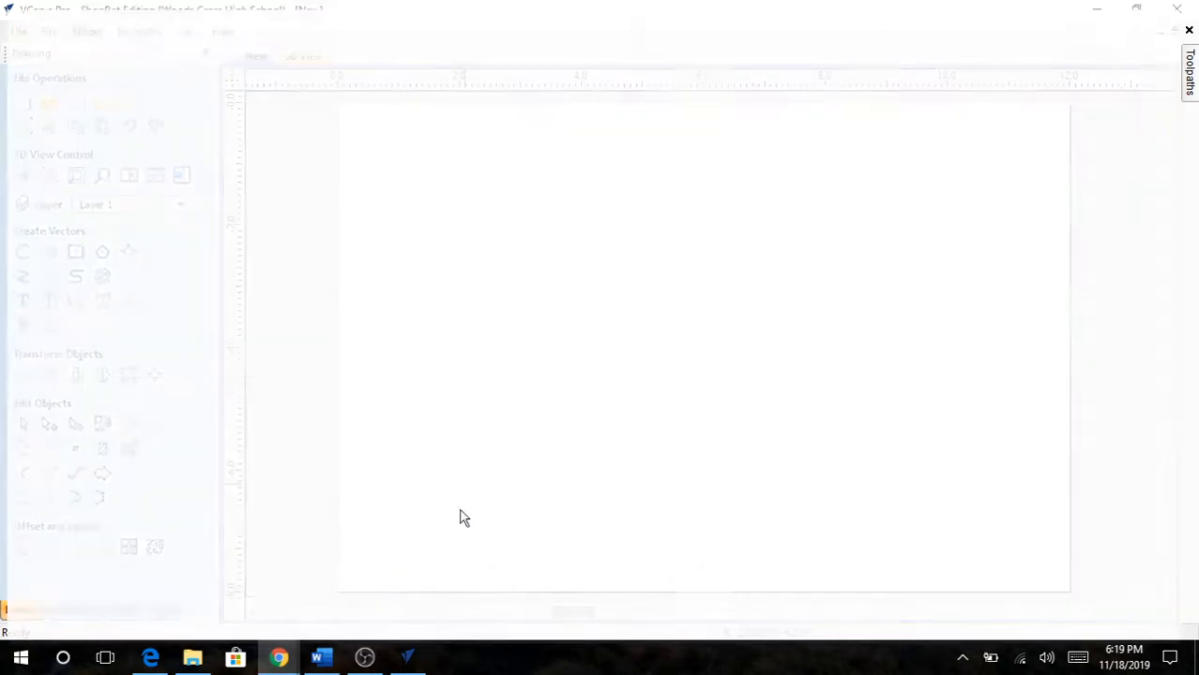
pyautogui.click(461, 517)
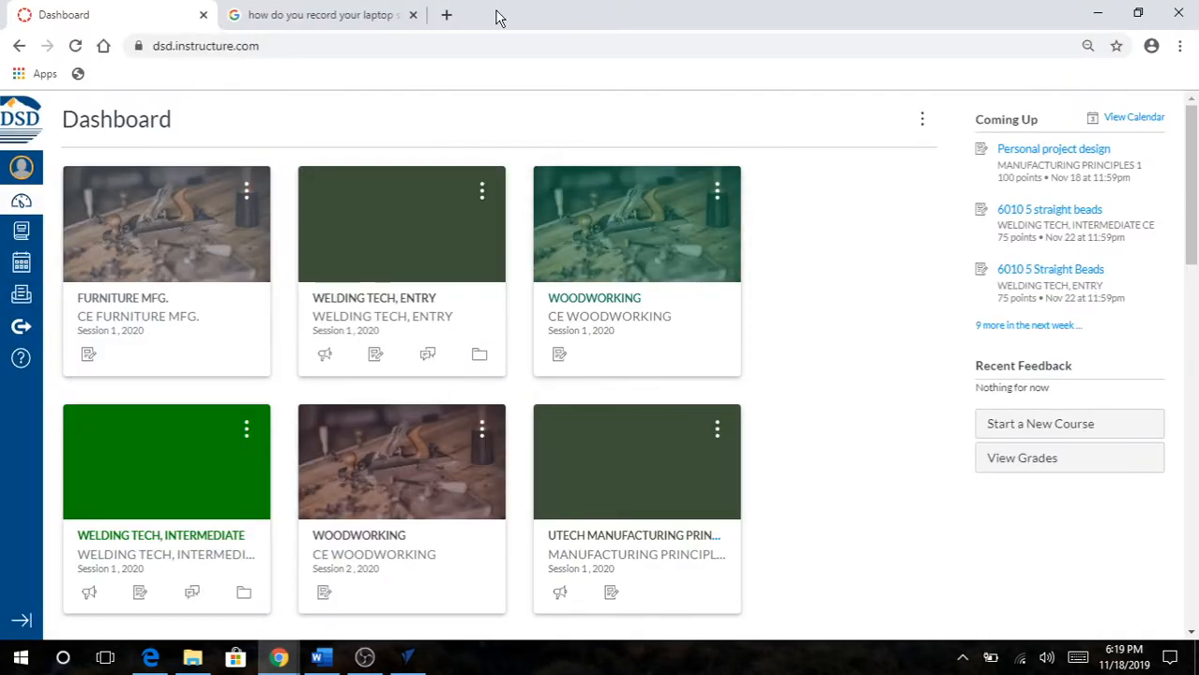
pyautogui.click(447, 16)
pyautogui.write('g')
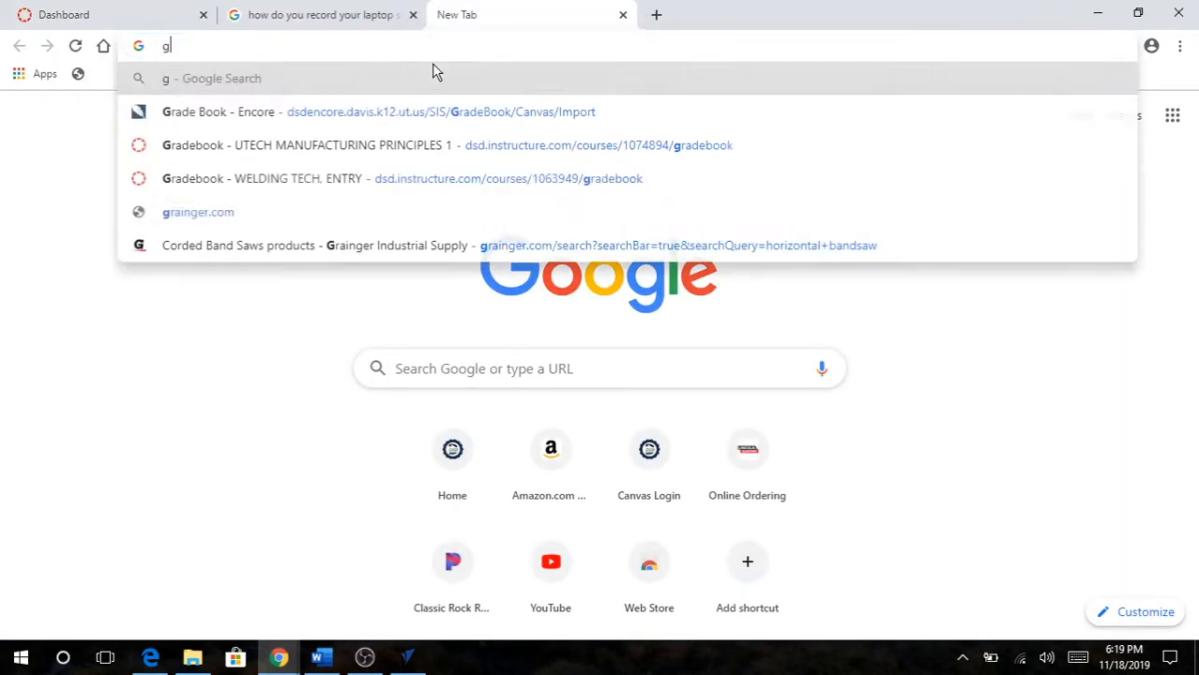
pyautogui.write('oogle images')
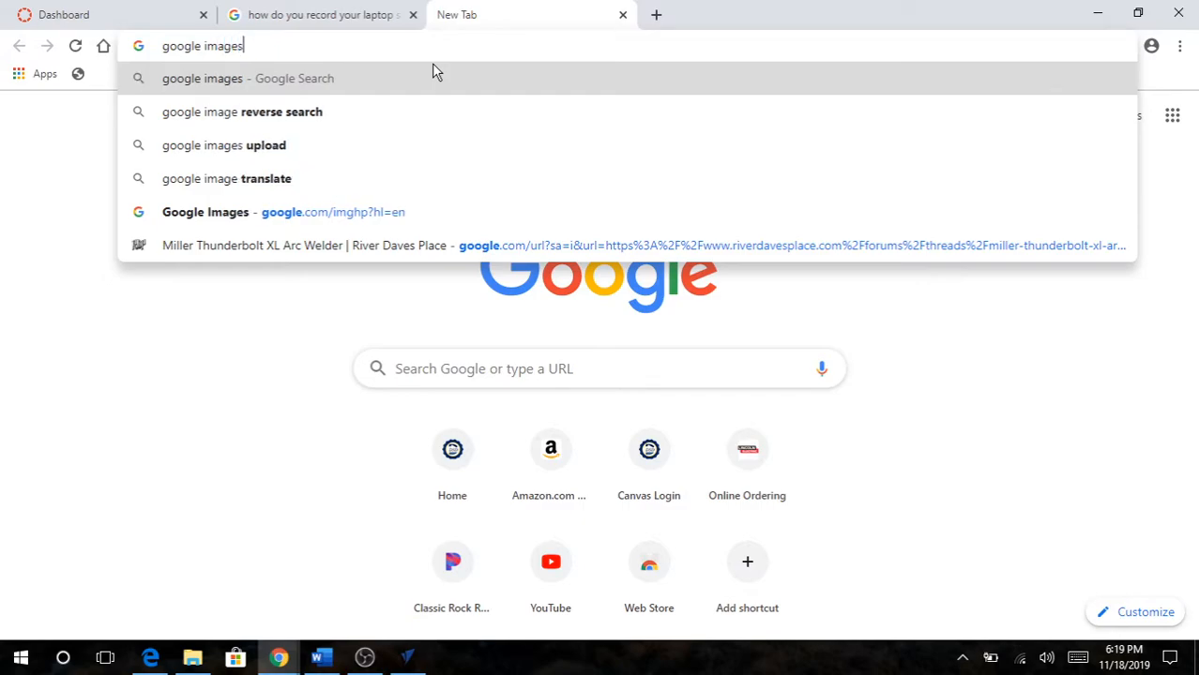
pyautogui.press('Return')
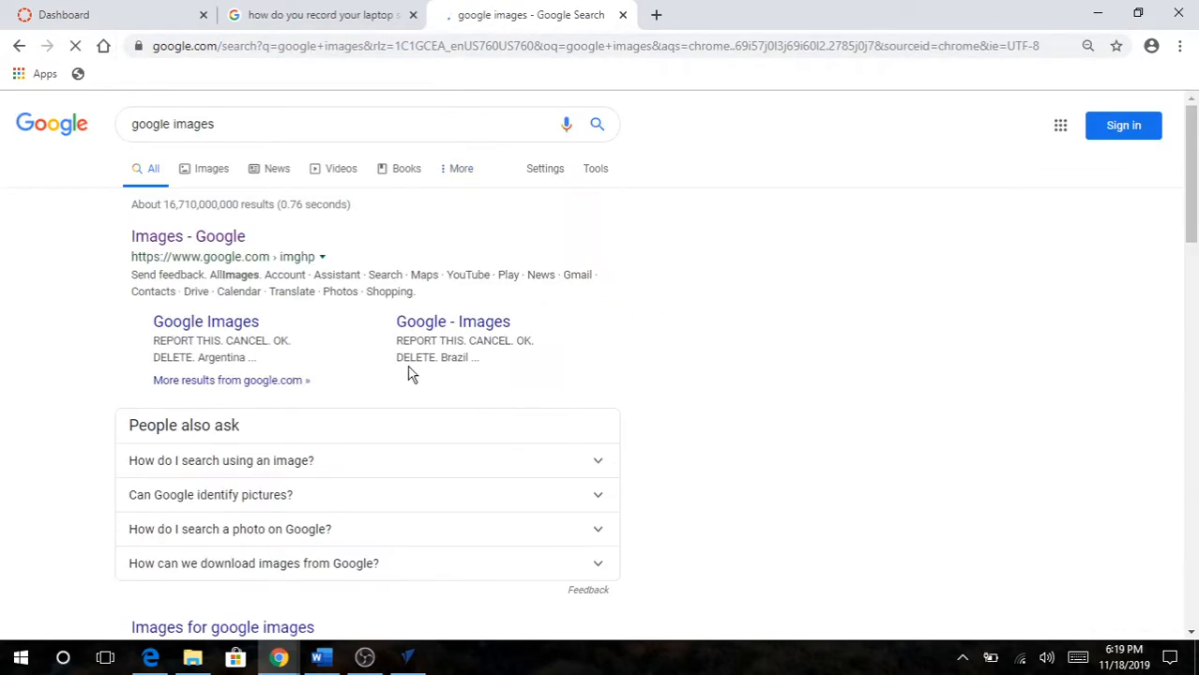
pyautogui.click(197, 236)
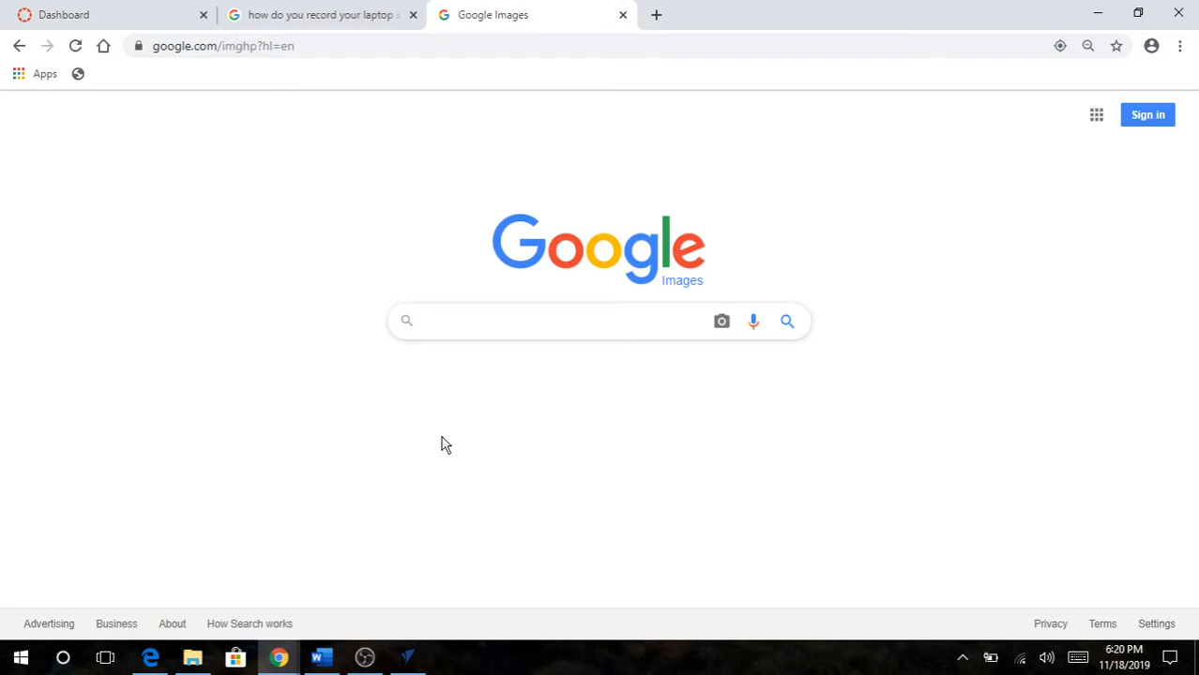
# - Search Google Images for "elk silhouette" and browse the results for a suitable picture
pyautogui.write('elk ')
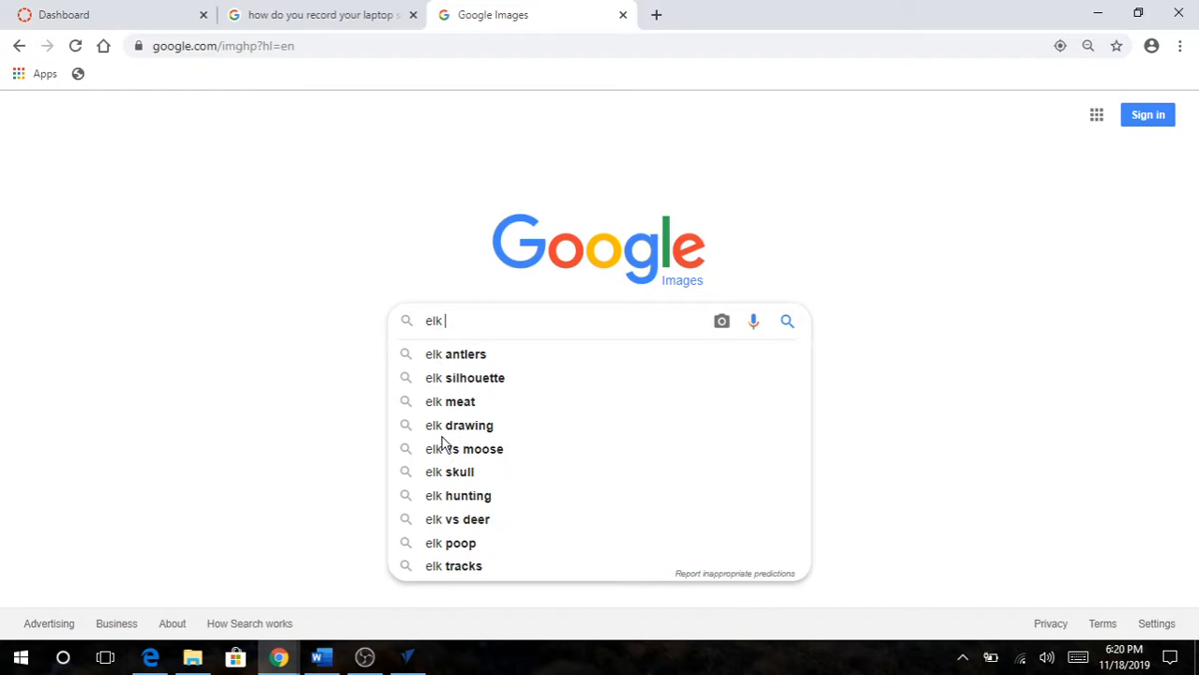
pyautogui.write('sil')
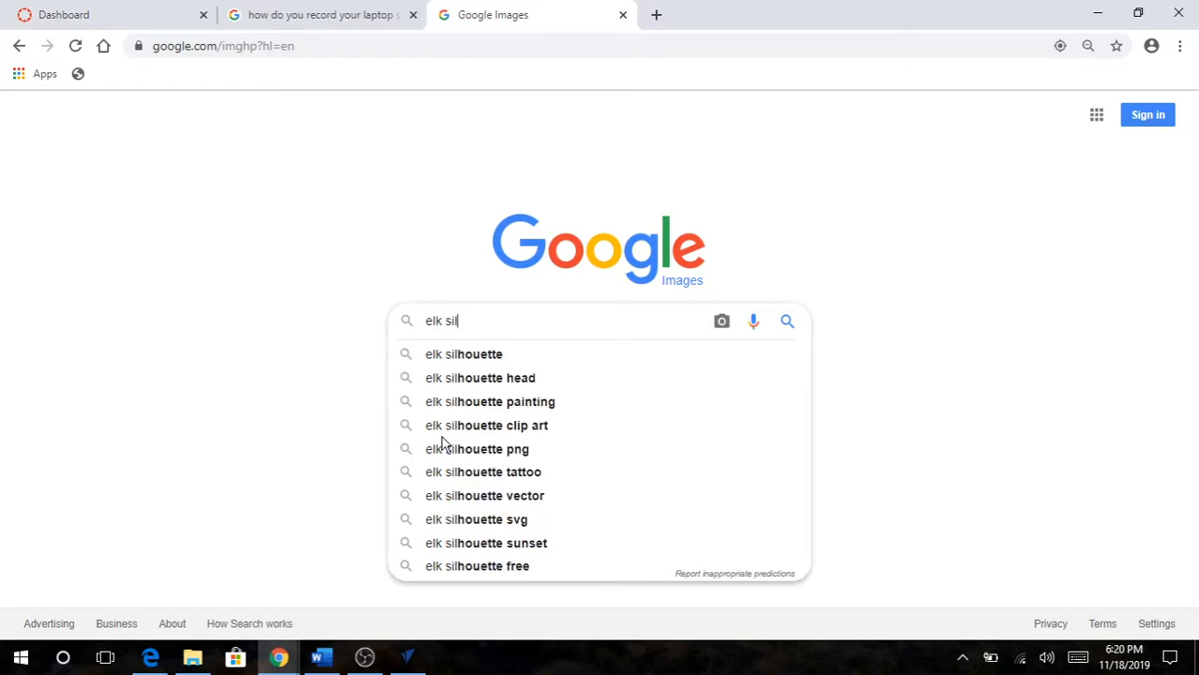
pyautogui.click(465, 364)
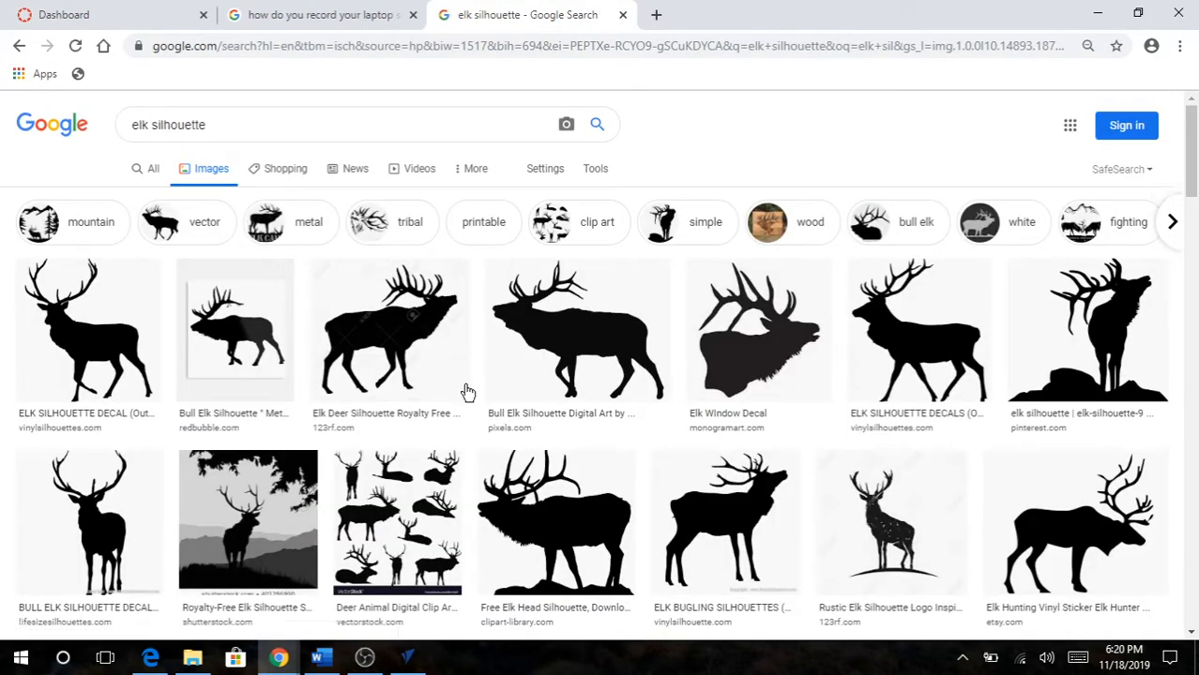
pyautogui.moveTo(1195, 180); pyautogui.dragTo(1195, 377)
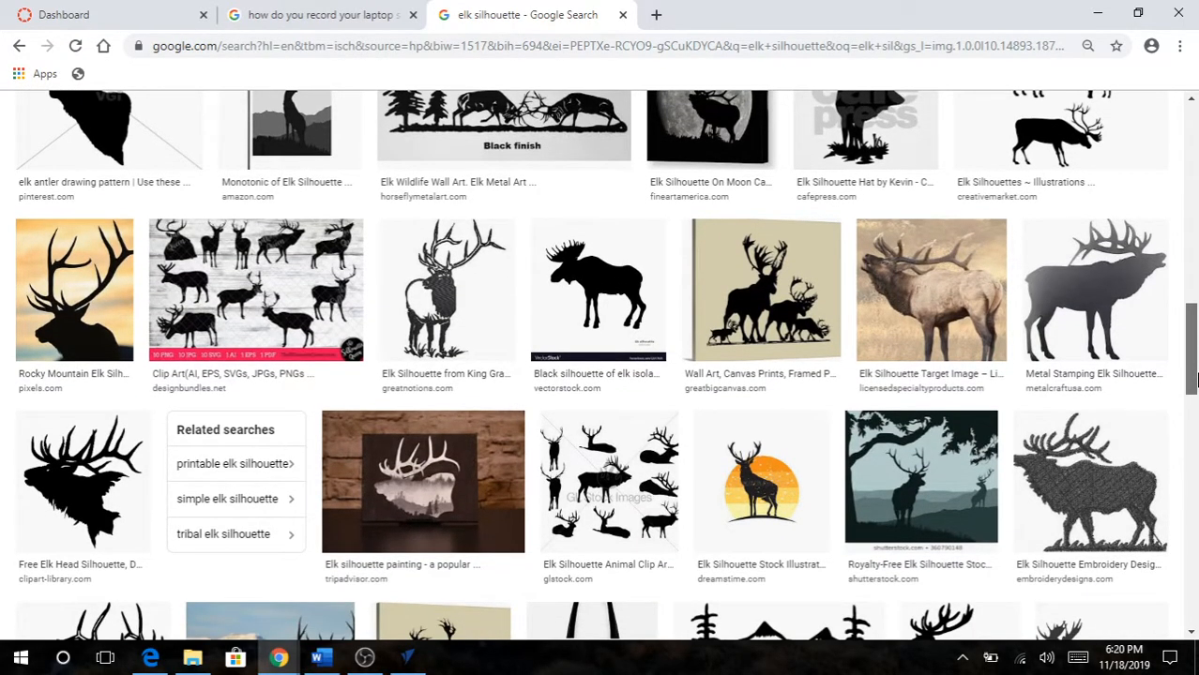
pyautogui.moveTo(1191, 380); pyautogui.dragTo(1193, 218)
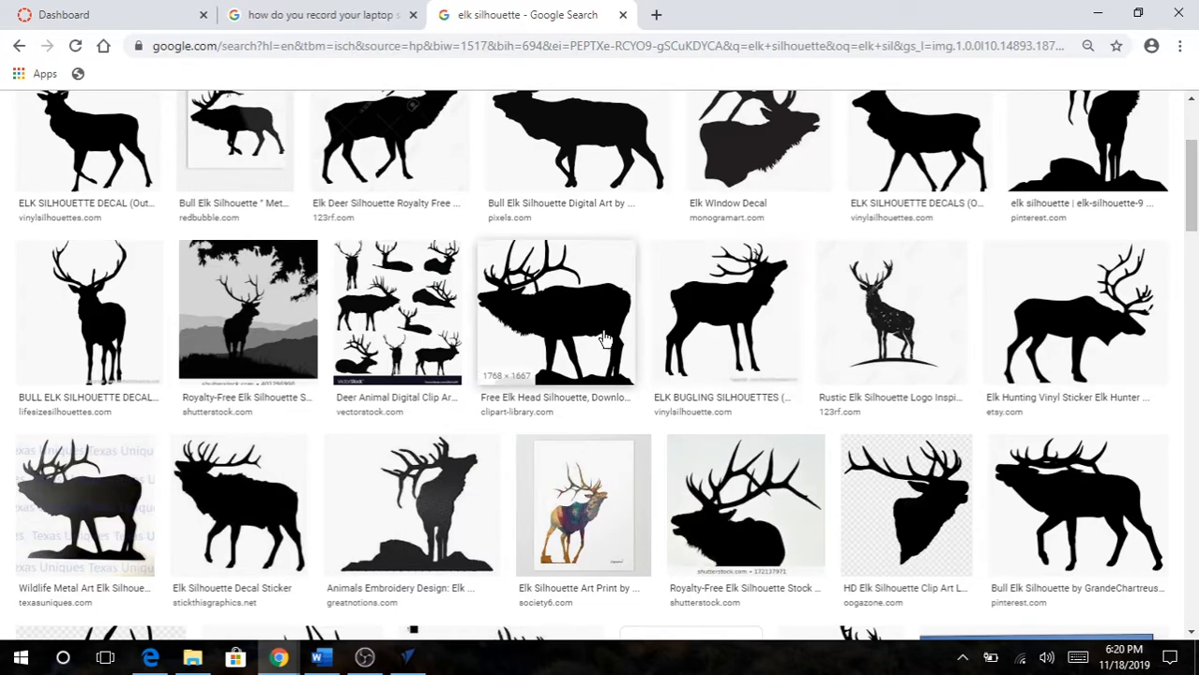
# - Save the Clipart Library silhouette of a bull elk standing on rocks to the Desktop as a PNG named download
pyautogui.click(605, 340)
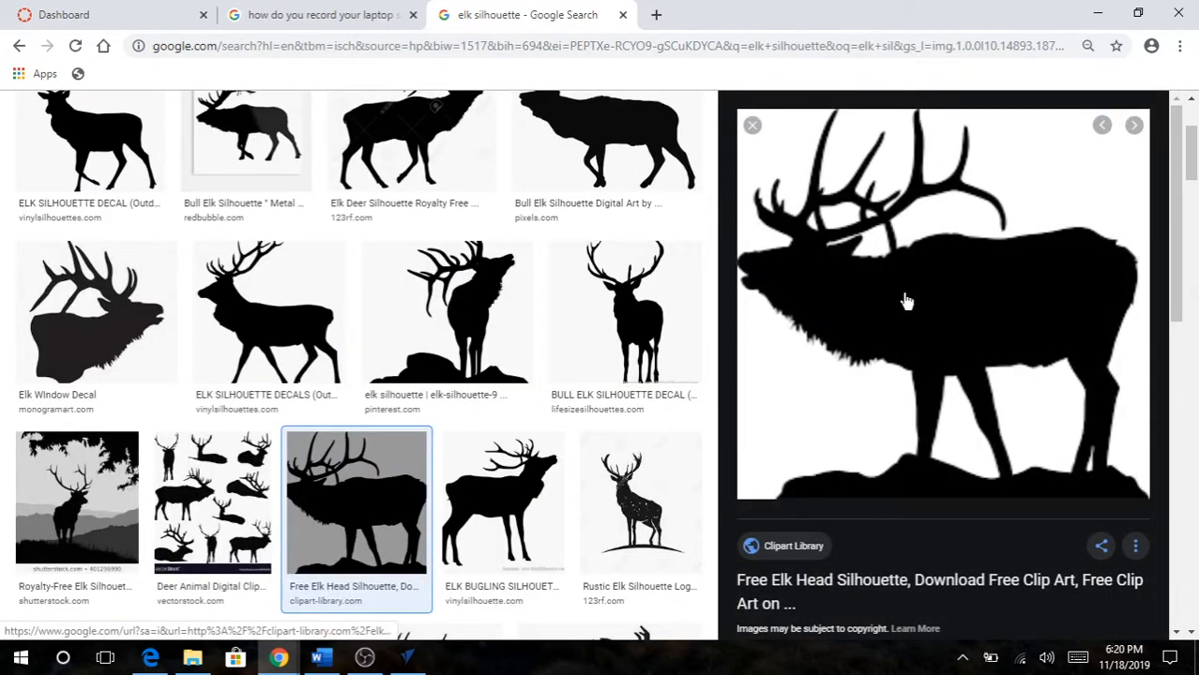
pyautogui.rightClick(947, 374)
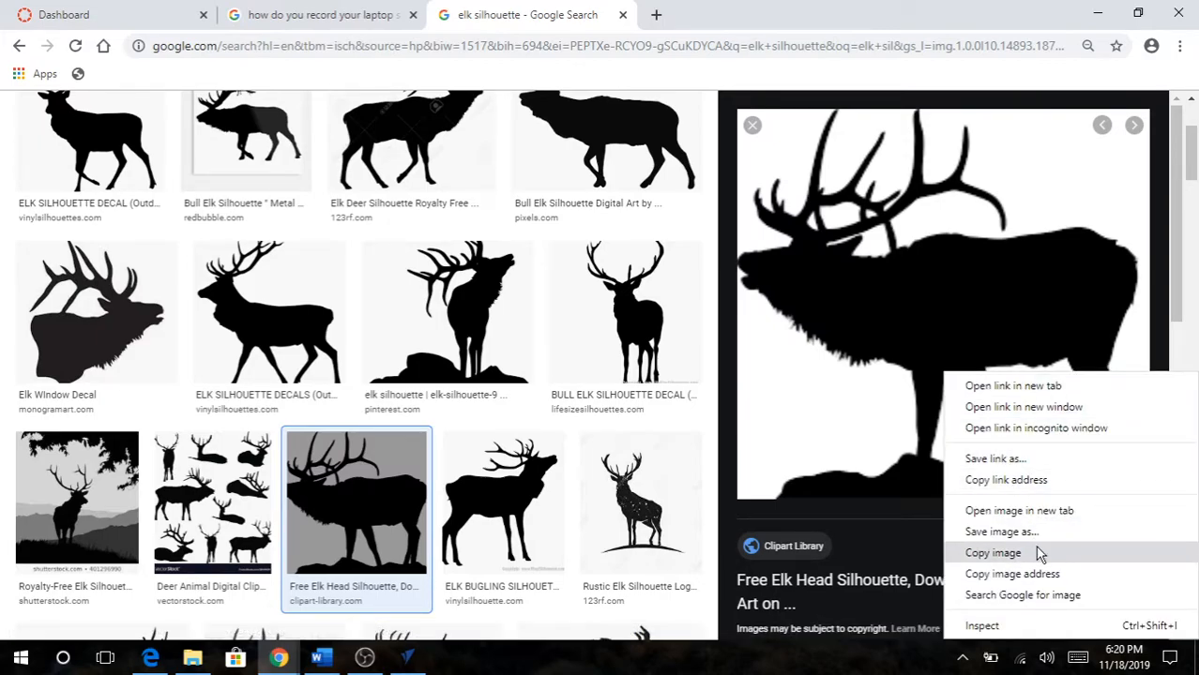
pyautogui.click(1011, 531)
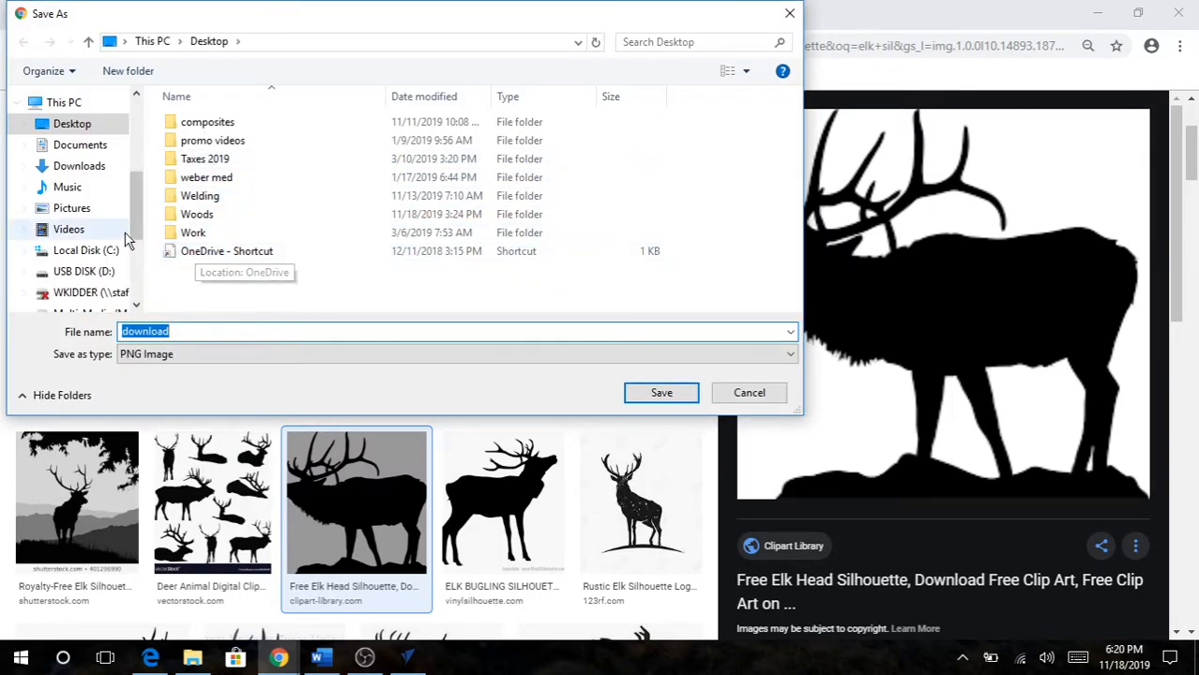
pyautogui.click(75, 208)
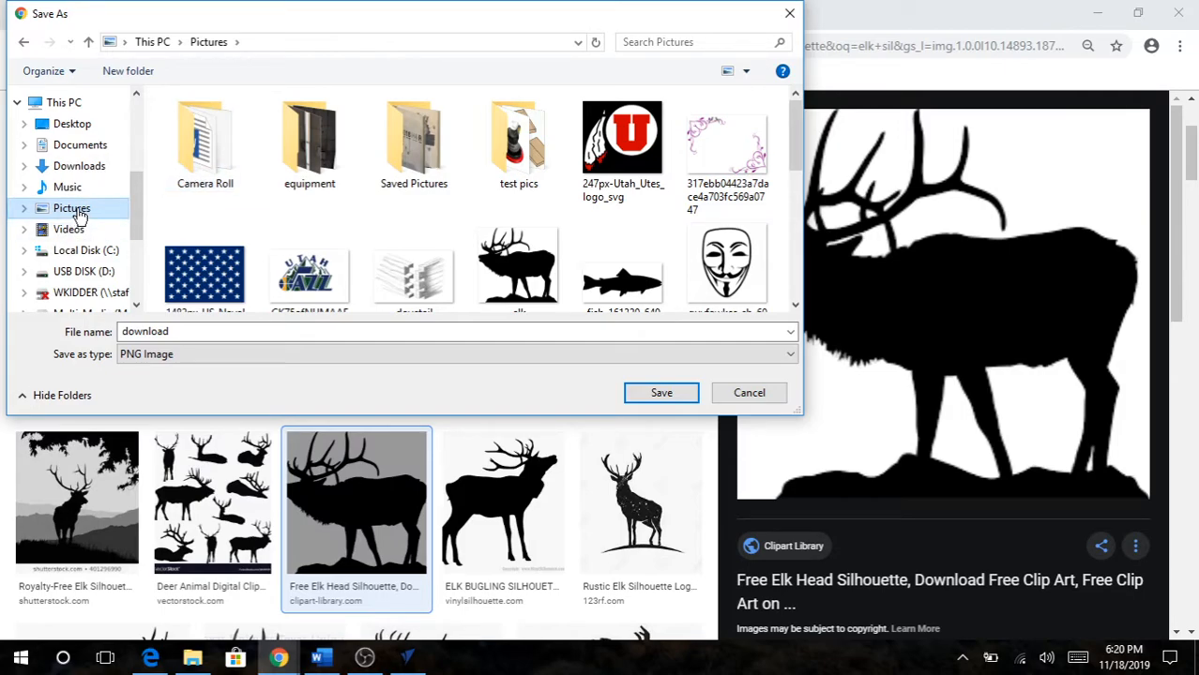
pyautogui.click(81, 127)
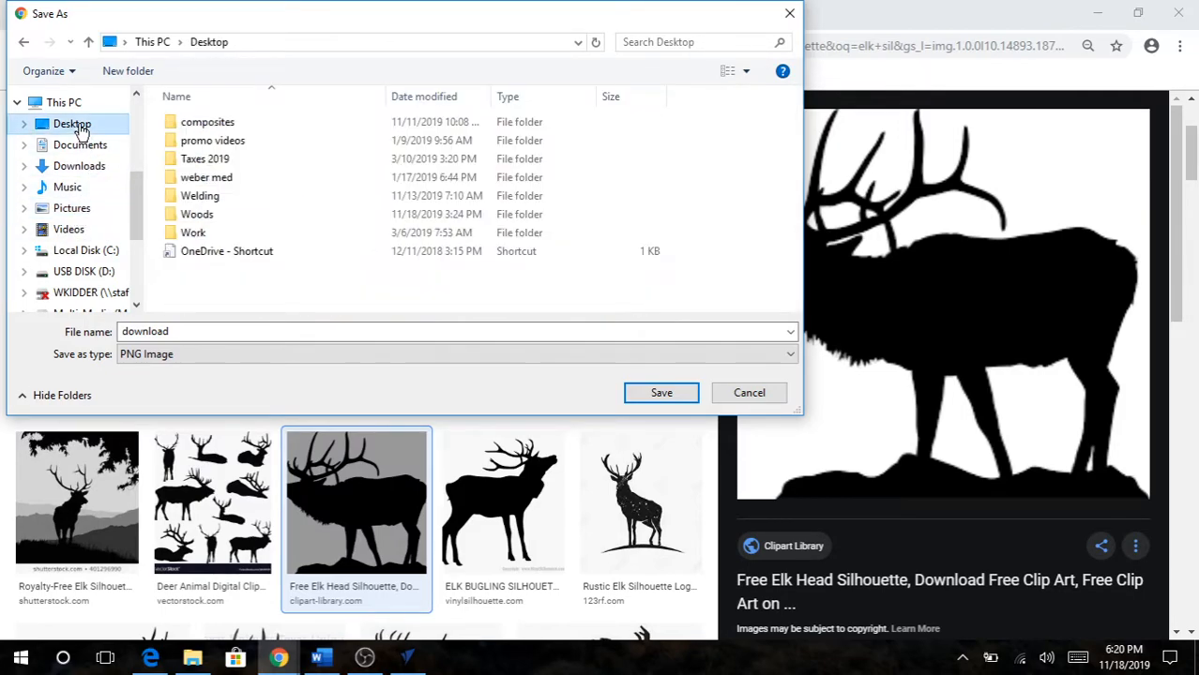
pyautogui.click(662, 394)
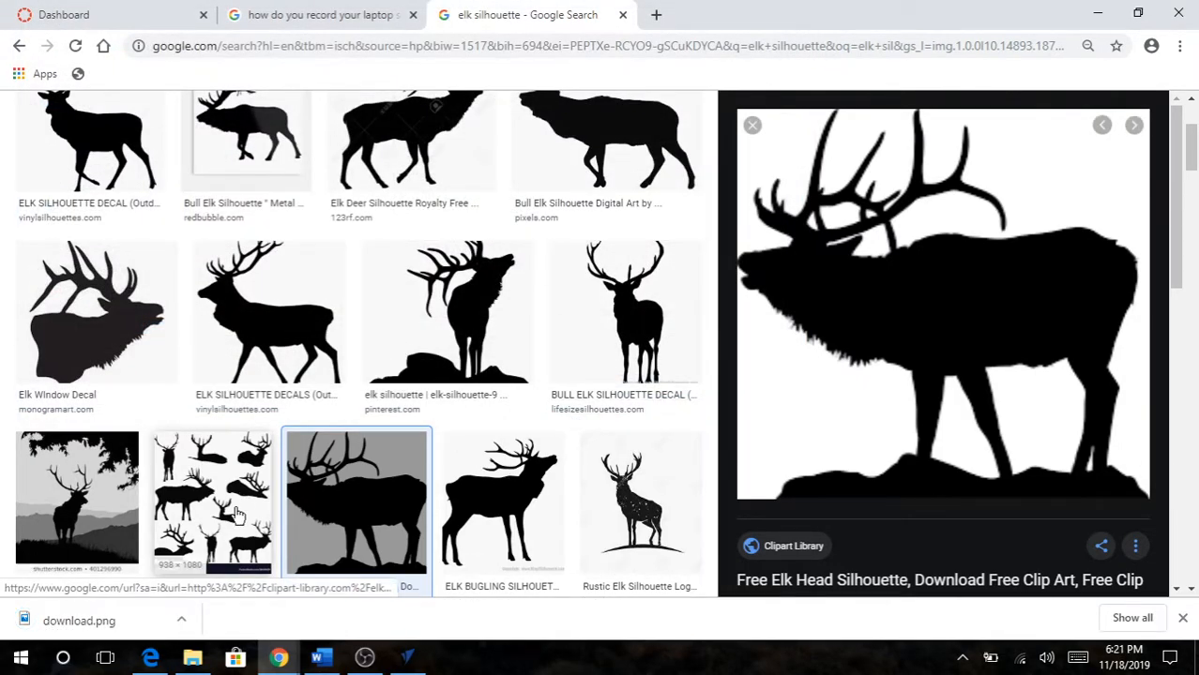
# - Switch back to VCarve Pro and import the download PNG image from the Desktop into the drawing
pyautogui.click(407, 660)
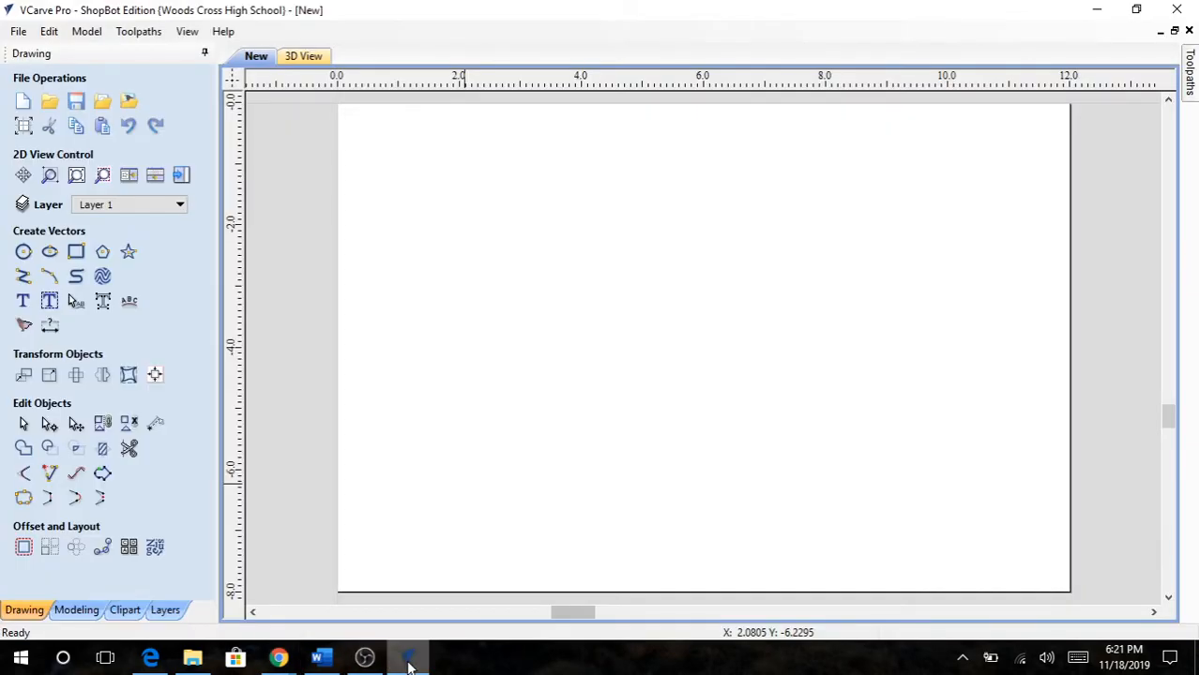
pyautogui.click(129, 106)
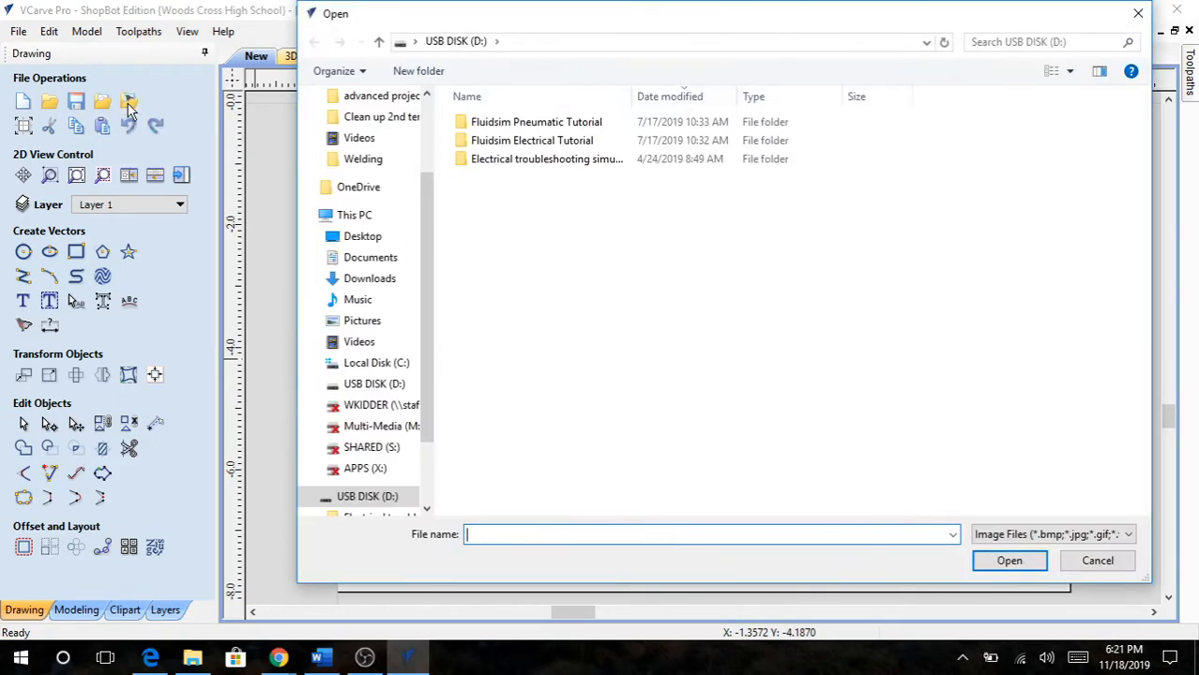
pyautogui.scroll(5, 404, 174)
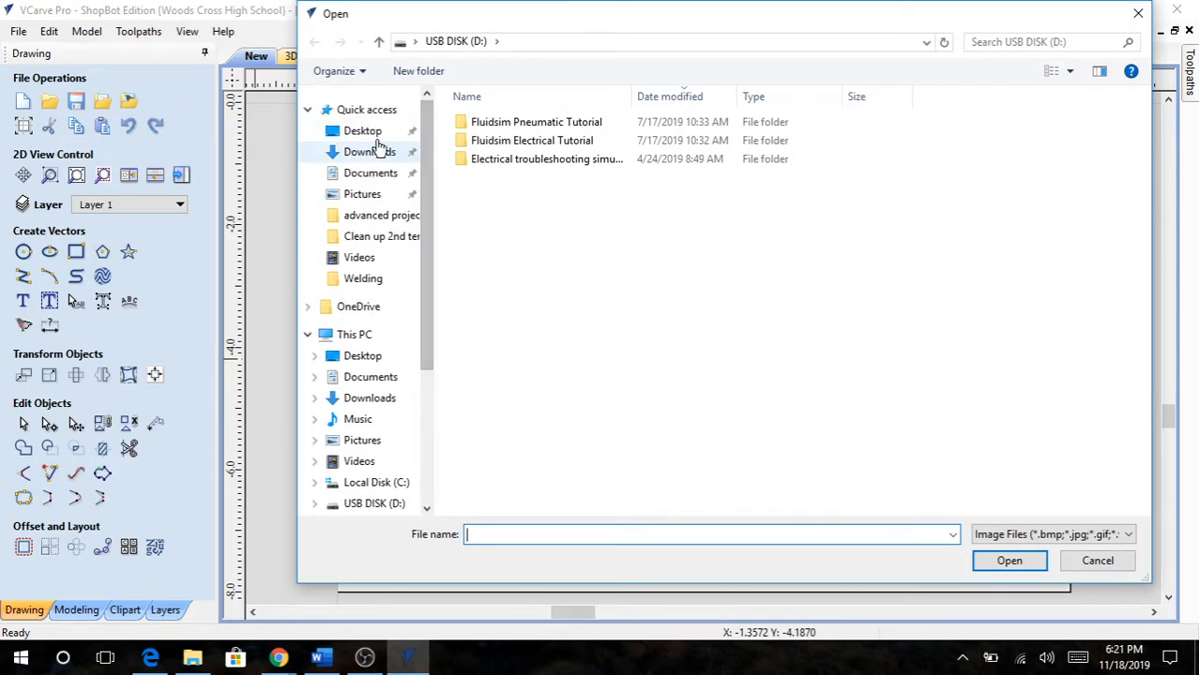
pyautogui.click(374, 134)
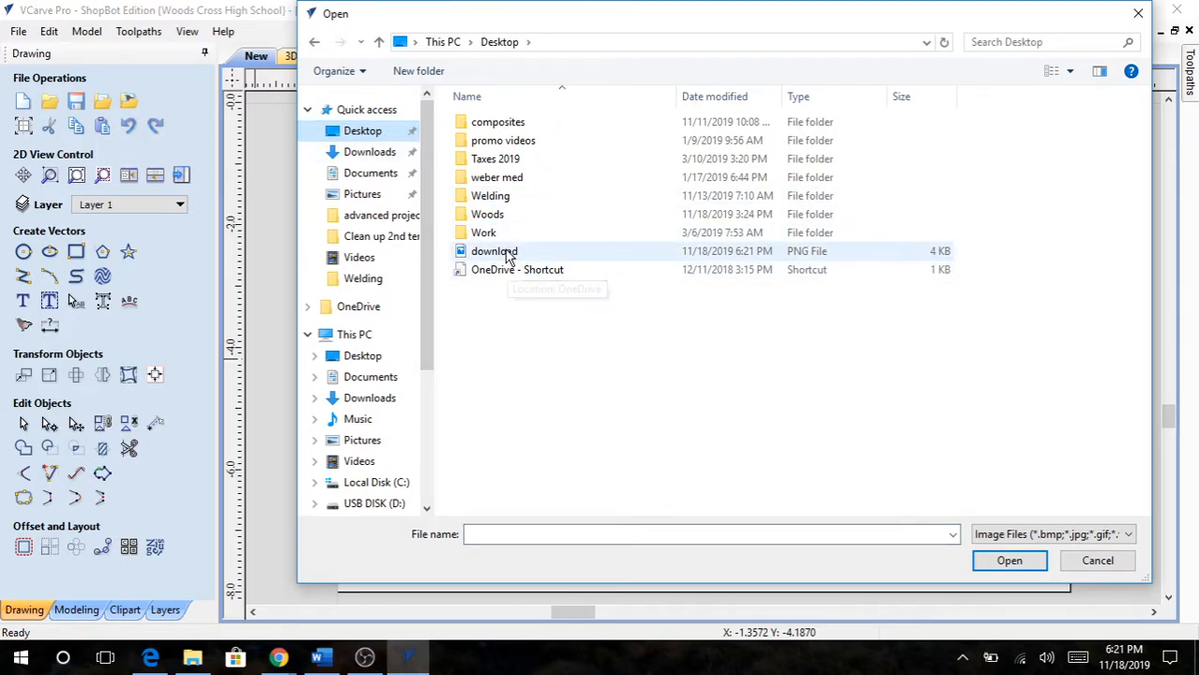
pyautogui.click(506, 253)
pyautogui.click(1010, 563)
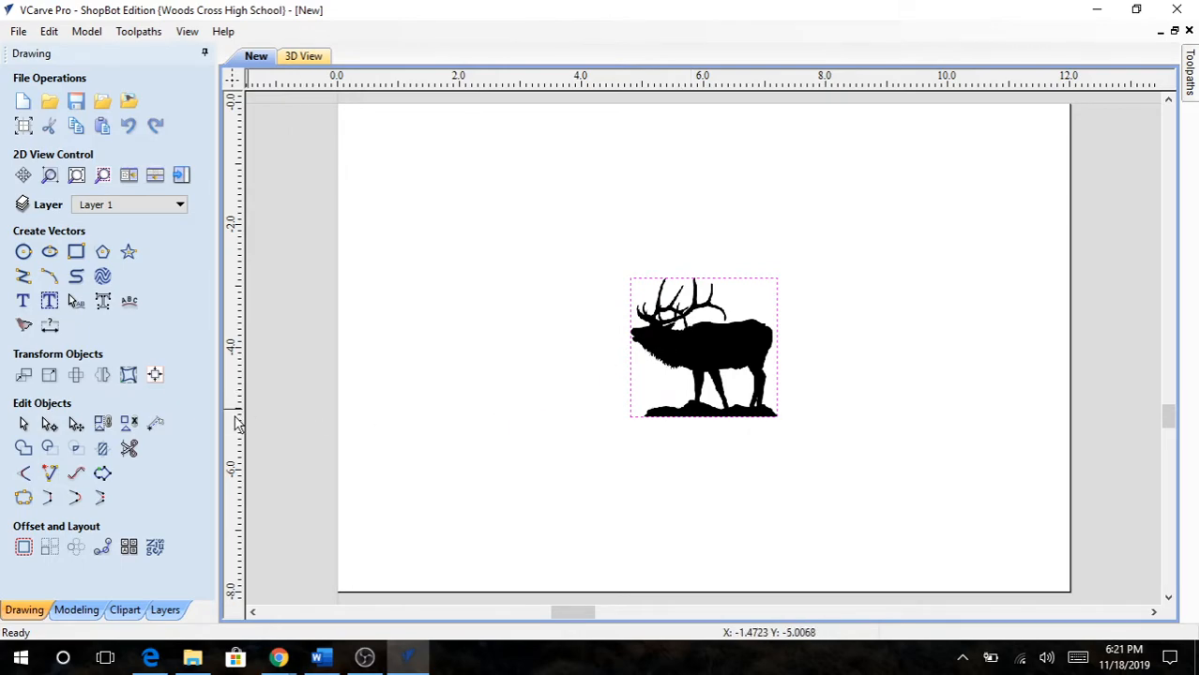
# - Trace the elk bitmap into vectors with Black / White tracing at the existing settings, previewing the outline before applying it
pyautogui.click(24, 327)
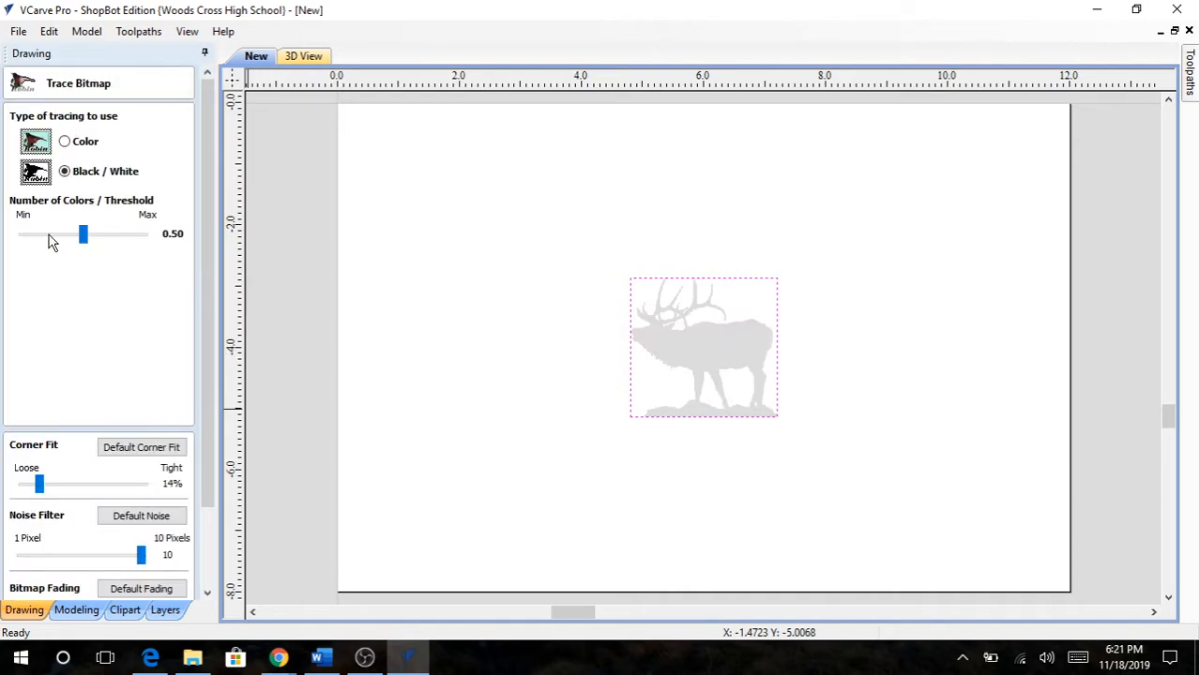
pyautogui.scroll(-2, 204, 393)
pyautogui.click(96, 565)
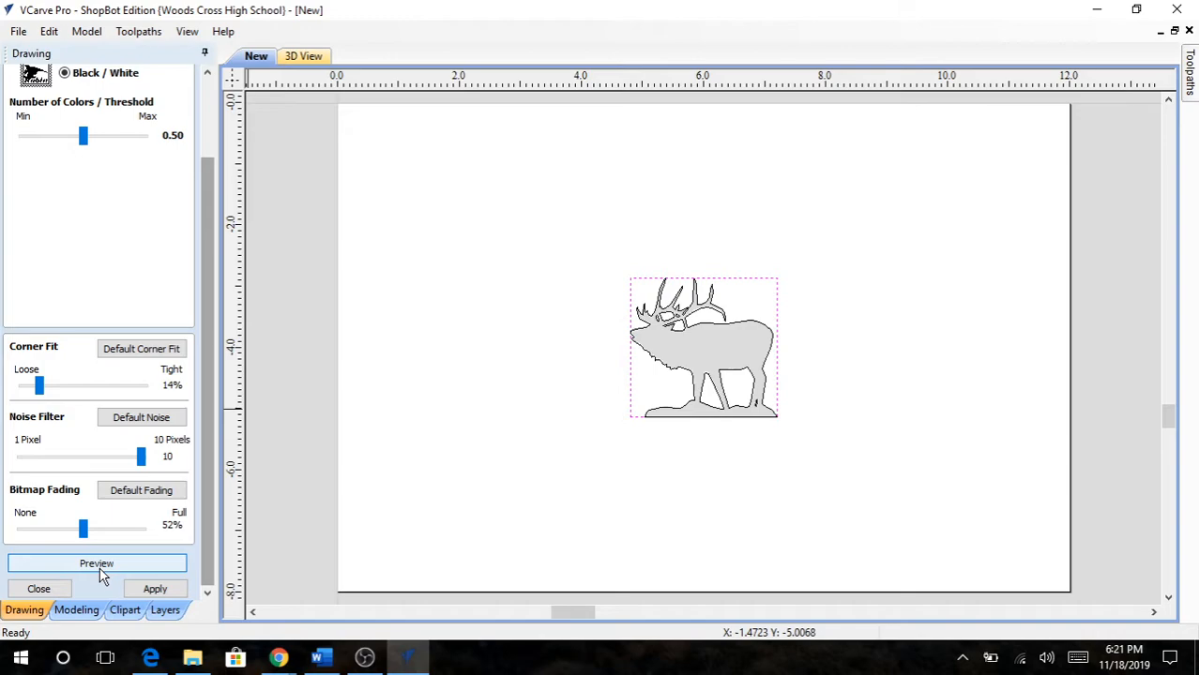
pyautogui.click(161, 591)
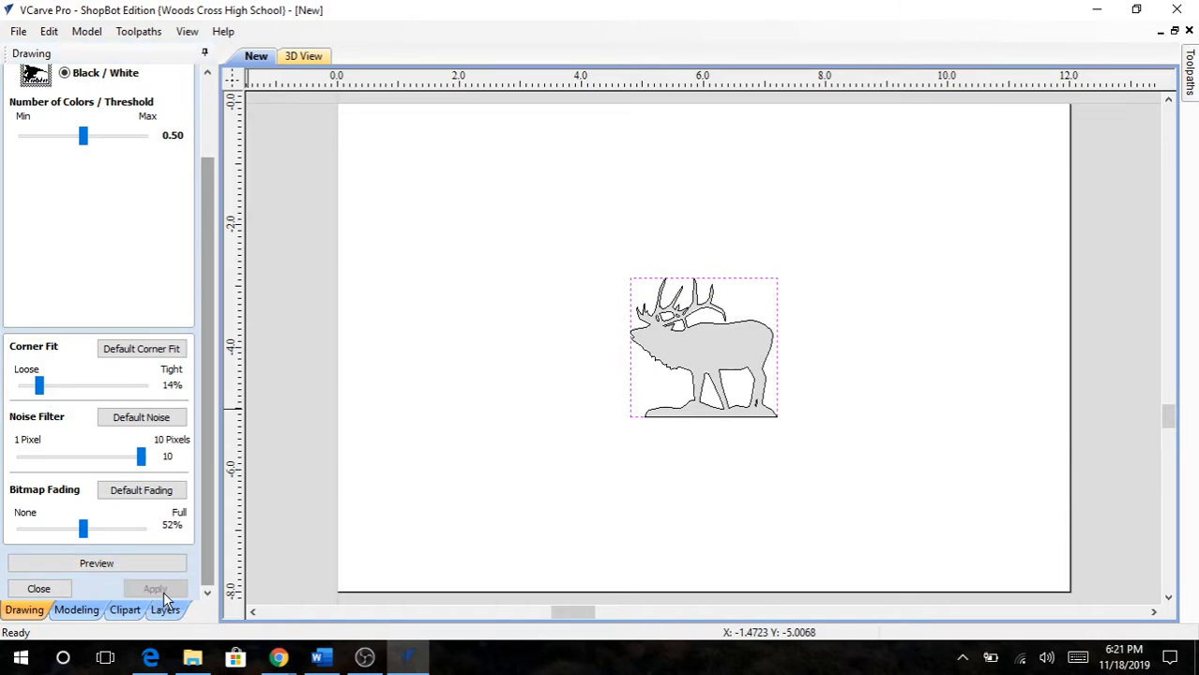
# - Finish the bitmap tracing and delete the original elk bitmap, keeping only the traced outline
pyautogui.click(64, 592)
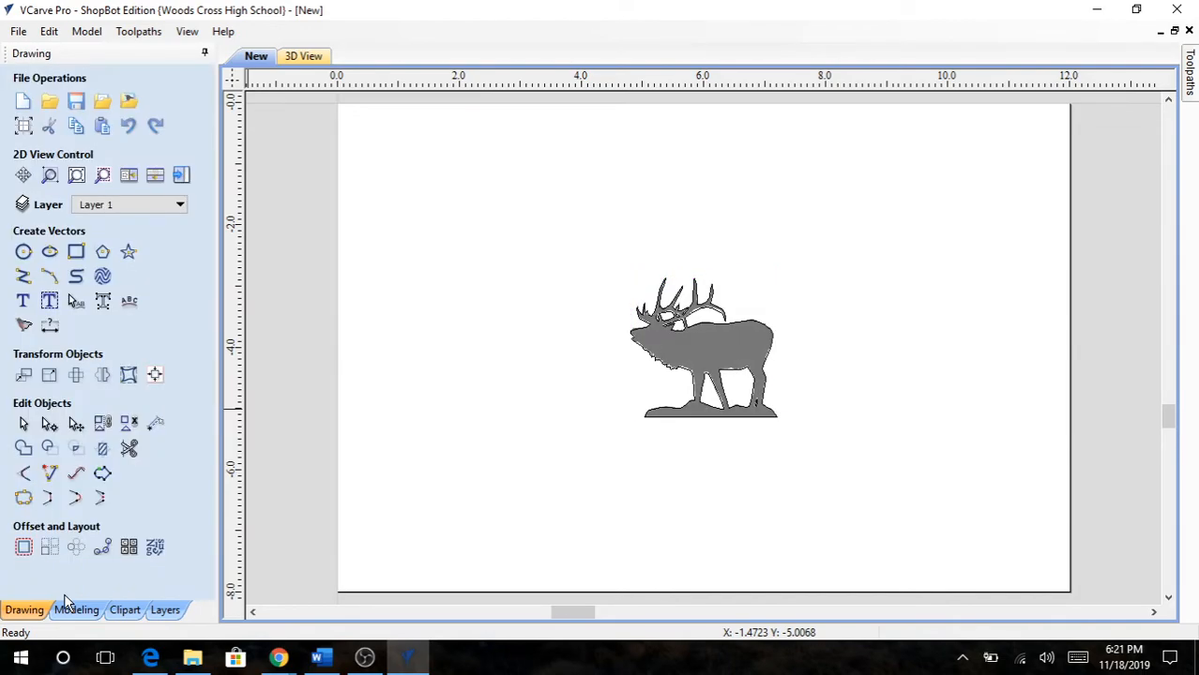
pyautogui.click(713, 360)
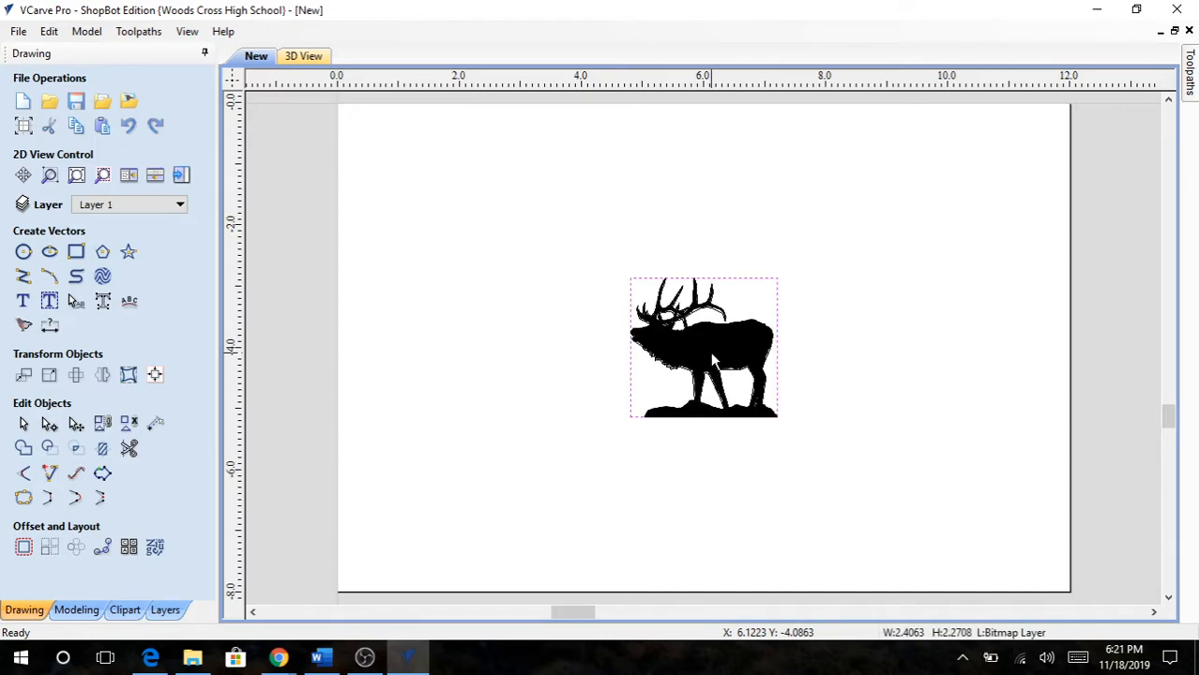
pyautogui.press('Delete')
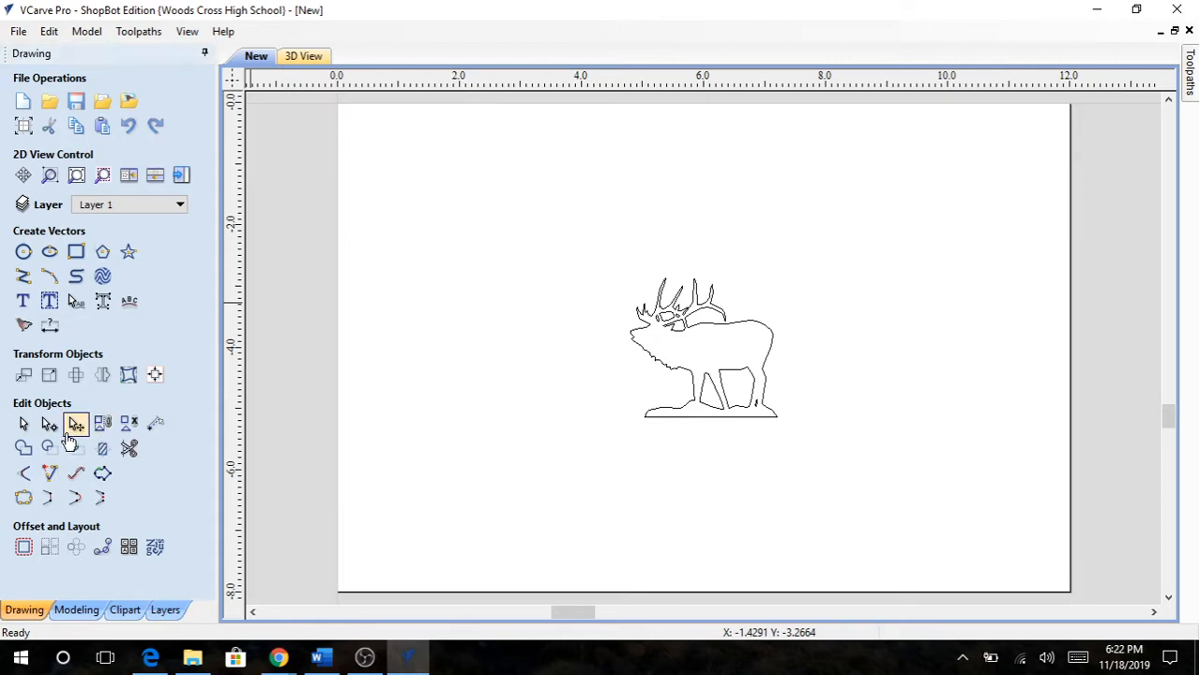
# - Enlarge all the elk vectors proportionally to about 5.58 x 5.25 inches and center them on the material in both directions
pyautogui.moveTo(526, 228); pyautogui.dragTo(900, 483)
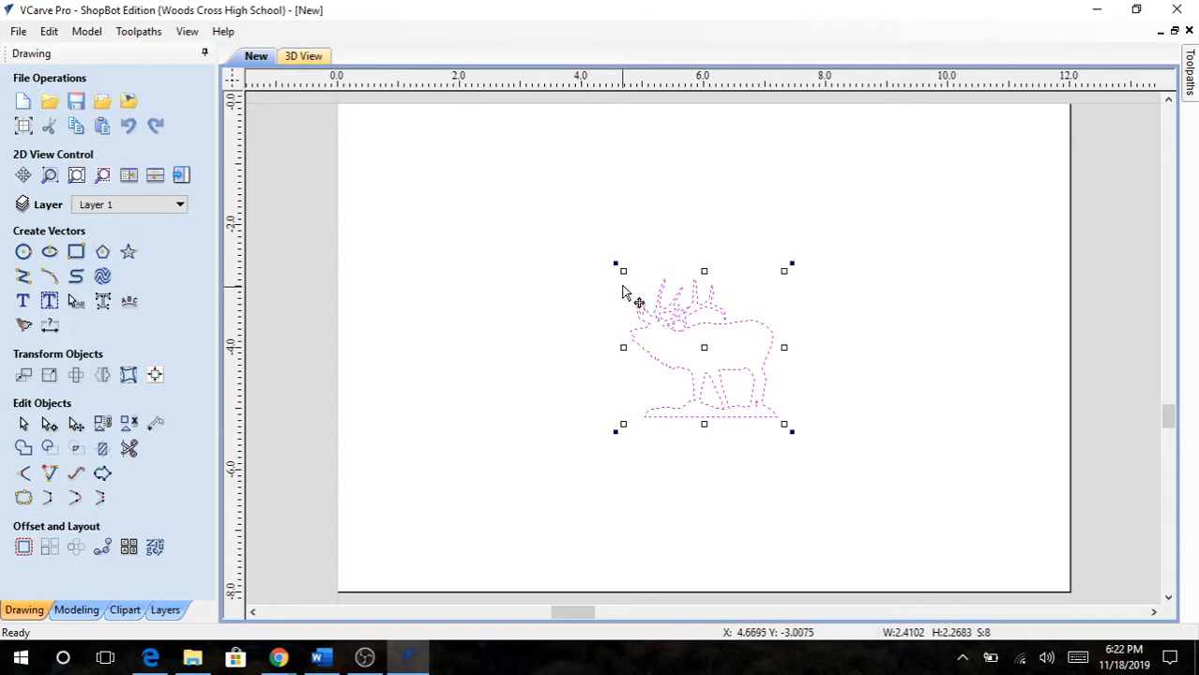
pyautogui.moveTo(619, 269); pyautogui.dragTo(268, 105)
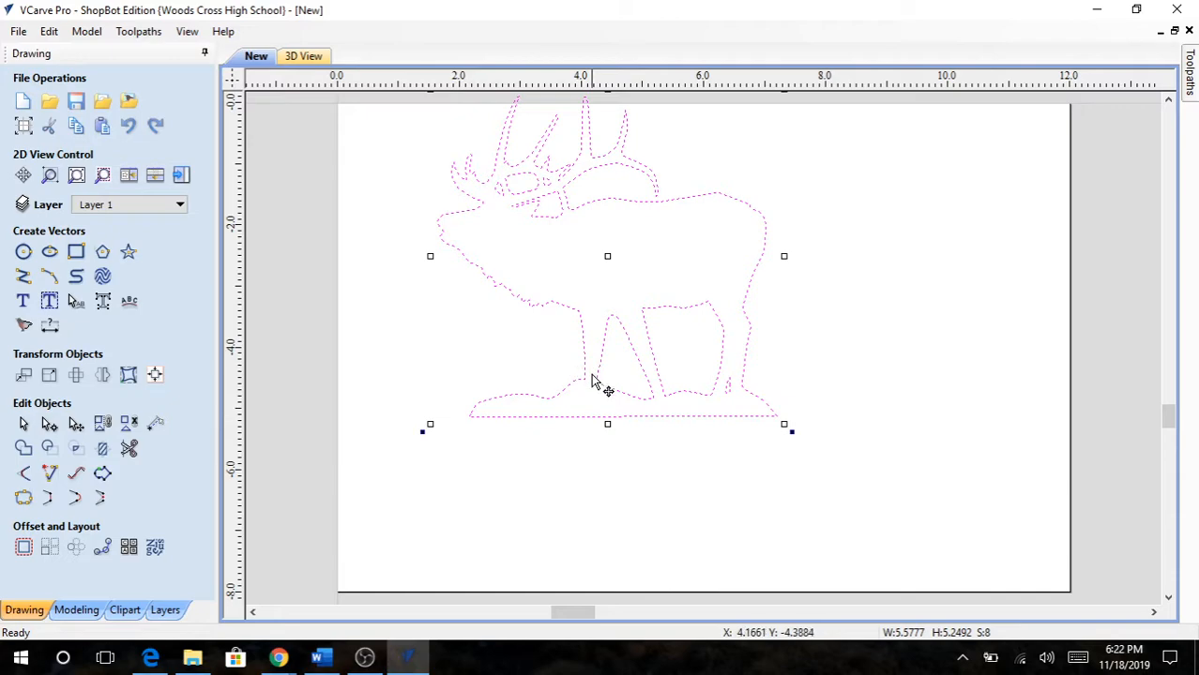
pyautogui.click(155, 374)
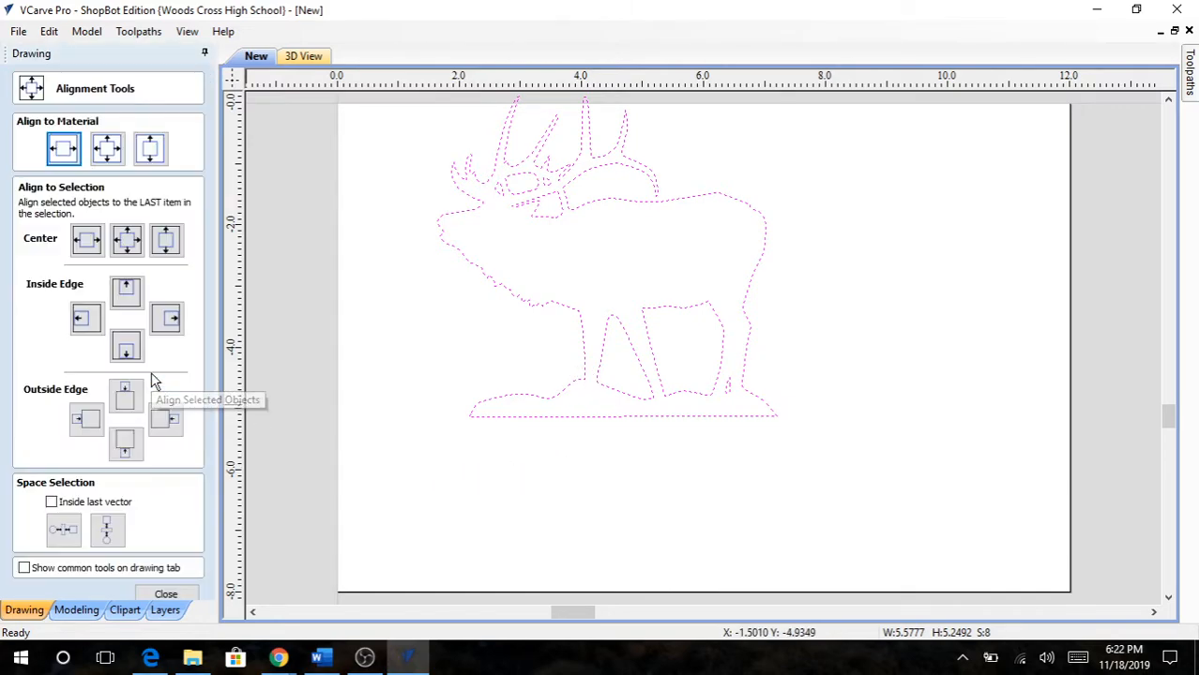
pyautogui.click(108, 148)
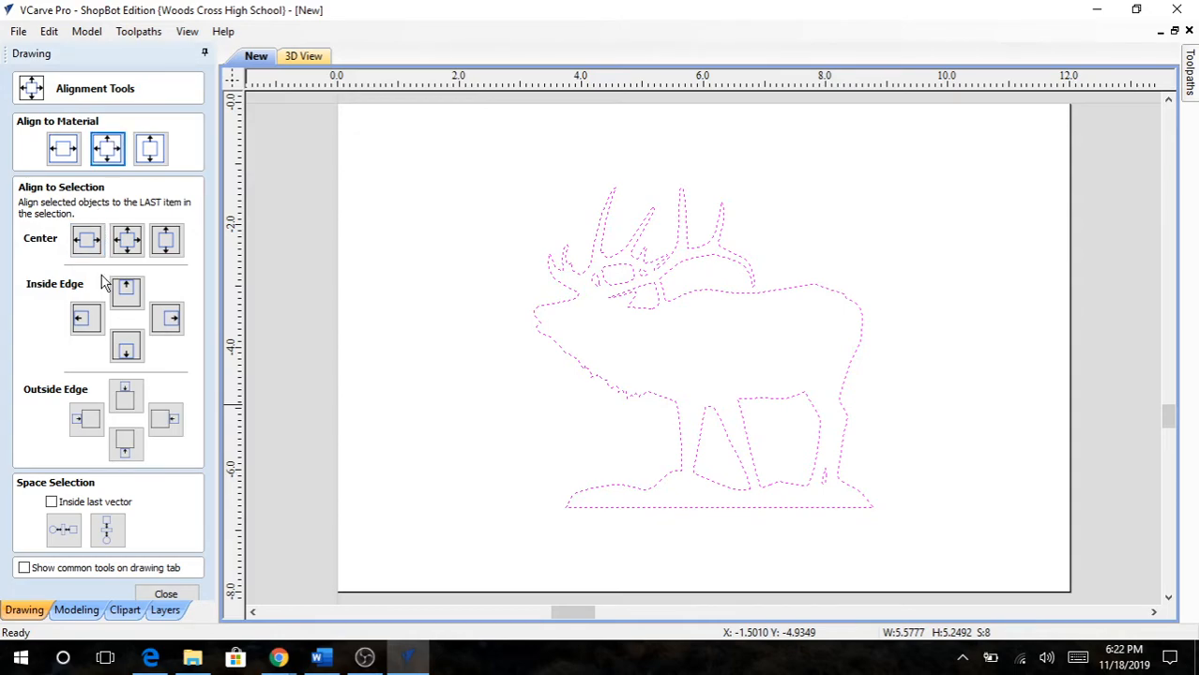
pyautogui.click(166, 595)
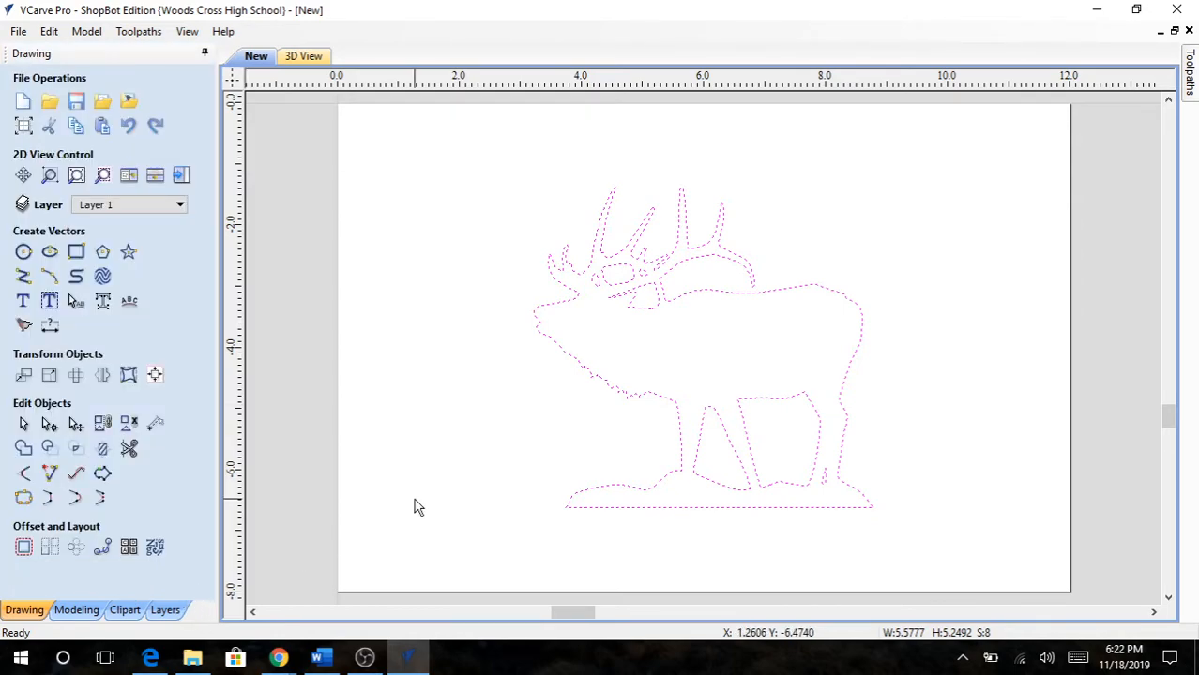
# - Nudge the elk vectors upward about 1 inch to make room for lettering beneath them
pyautogui.press('Up')
pyautogui.press('Up')
pyautogui.press('Up')
pyautogui.press('Up')
pyautogui.press('Up')
pyautogui.press('Up')
pyautogui.press('Up')
pyautogui.press('Up')
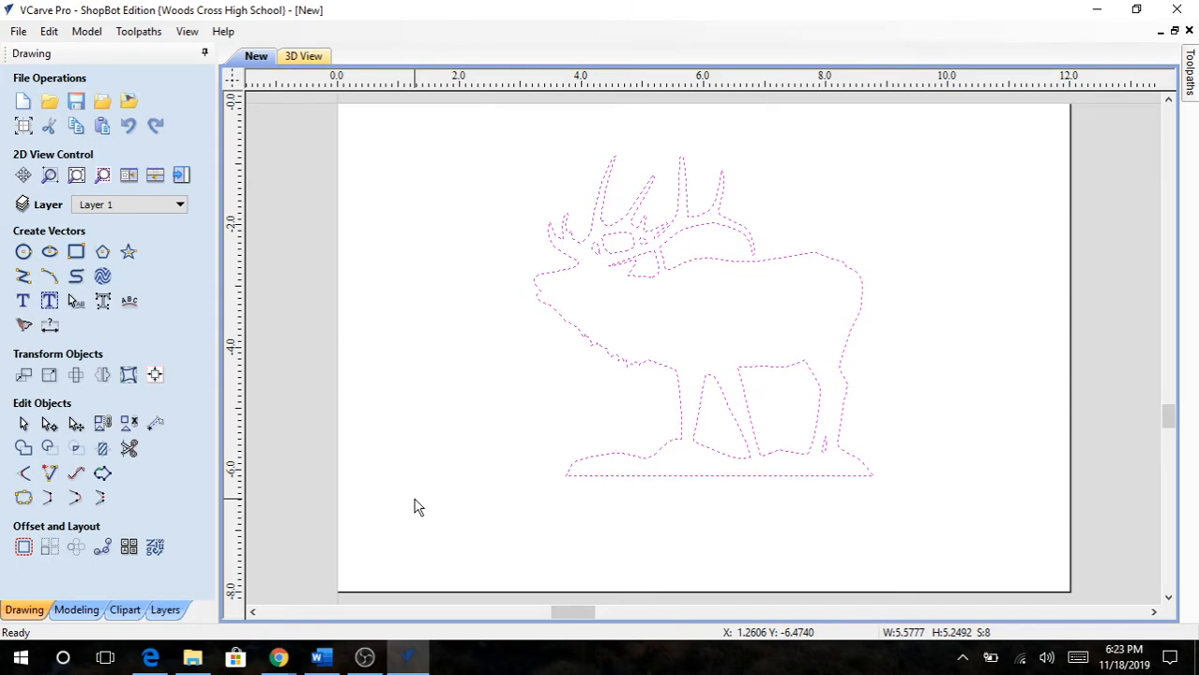
pyautogui.press('Up')
pyautogui.press('Up')
pyautogui.press('Up')
pyautogui.press('Up')
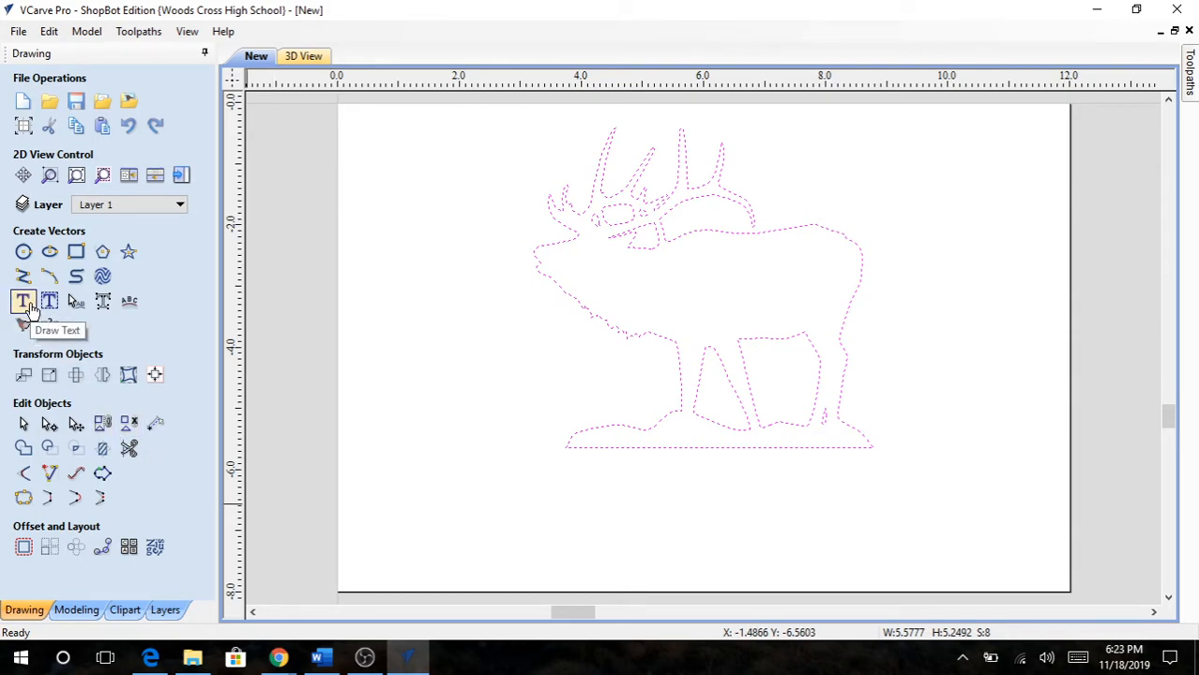
# - Create a text object with the surname in capital letters
pyautogui.click(23, 302)
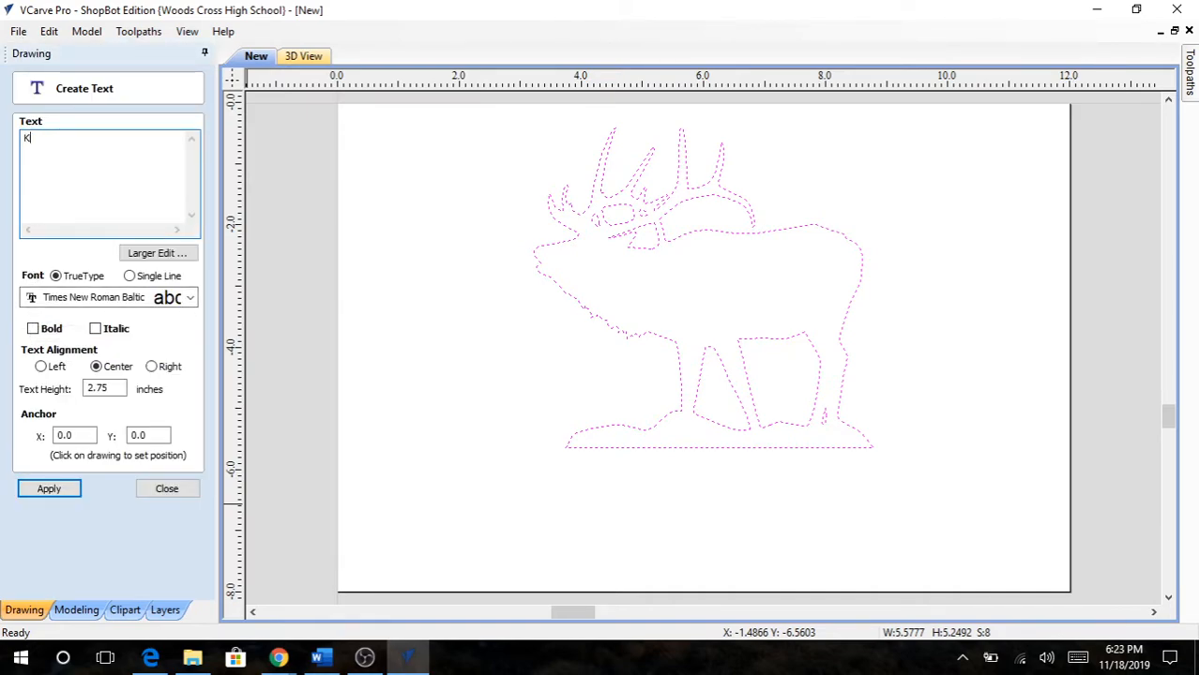
pyautogui.press('BackSpace')
pyautogui.press('BackSpace')
pyautogui.click(65, 493)
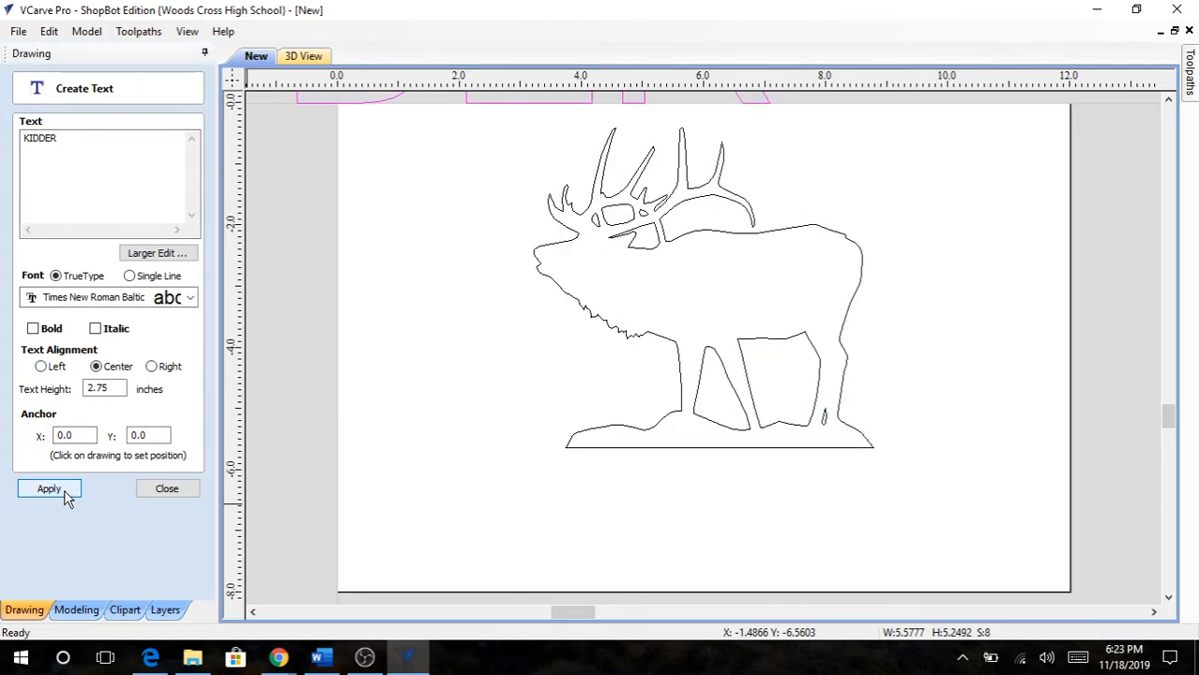
# - Set the surname text height to 1.0 inch and place the text beneath the elk's base
pyautogui.moveTo(111, 389); pyautogui.dragTo(86, 392)
pyautogui.write('1.0')
pyautogui.click(52, 490)
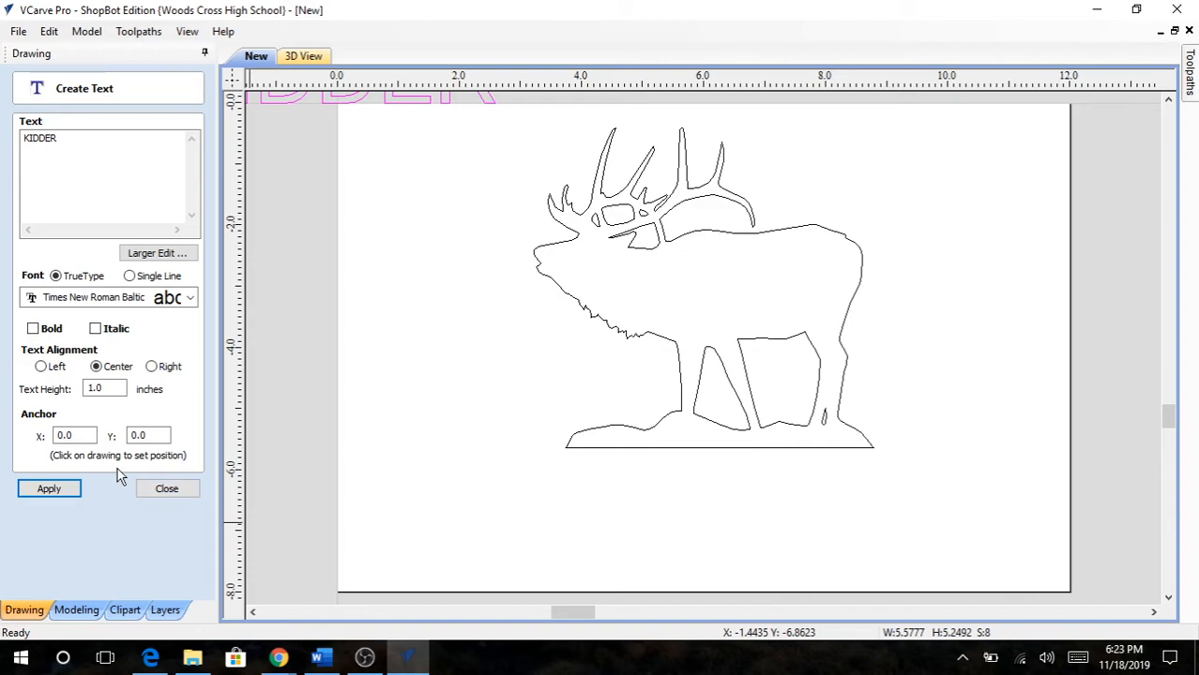
pyautogui.click(162, 489)
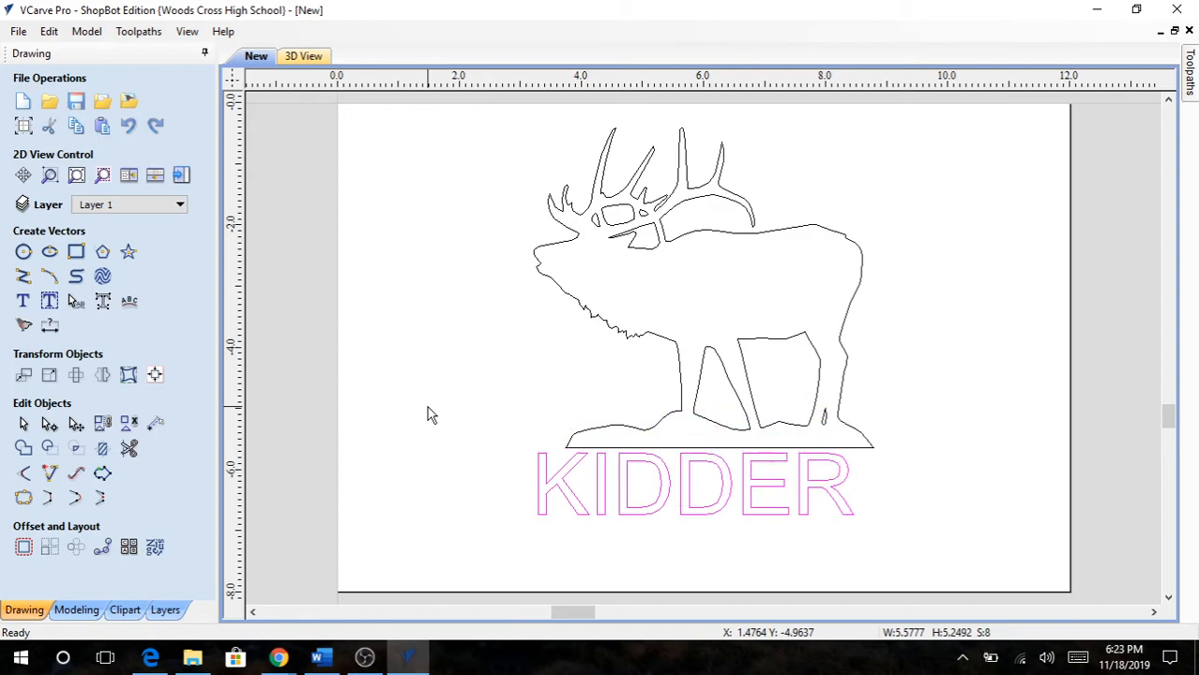
# - Center the surname text horizontally on the material and deselect it
pyautogui.click(129, 375)
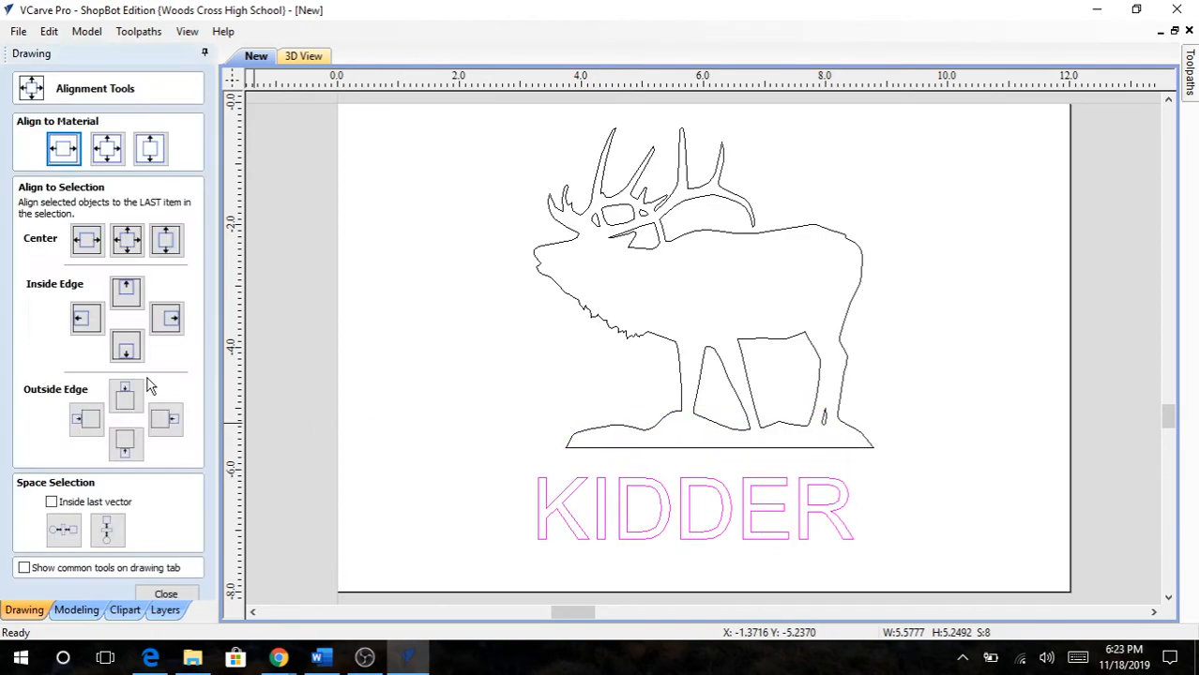
pyautogui.click(73, 154)
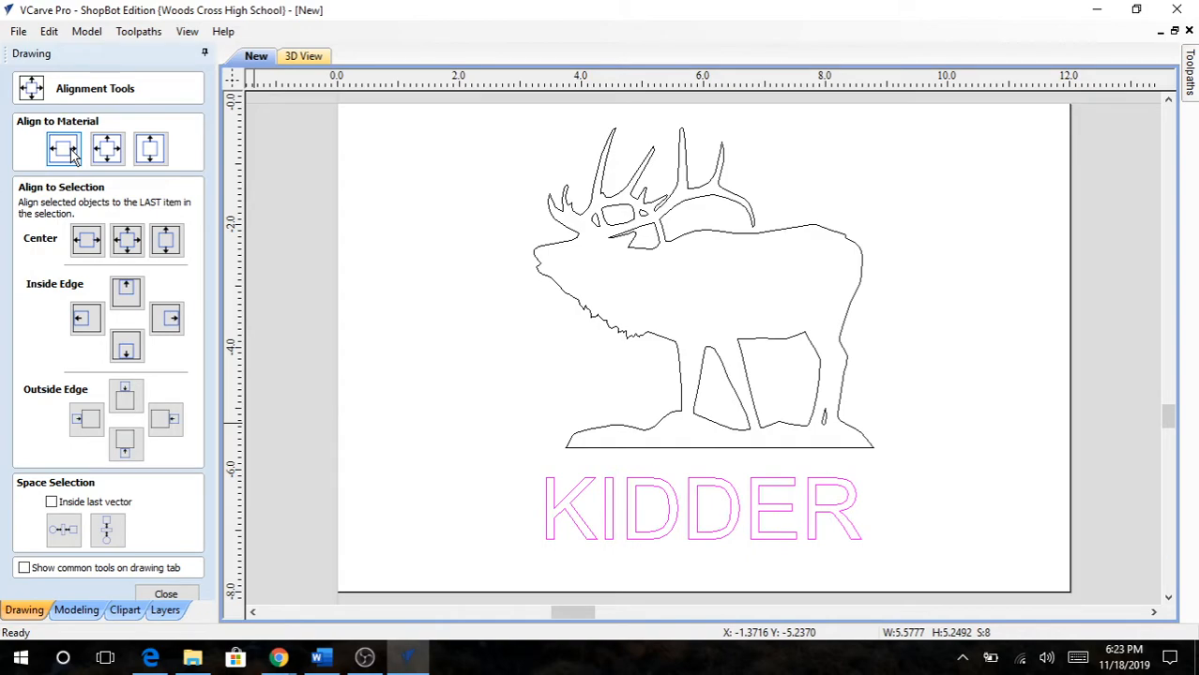
pyautogui.click(165, 594)
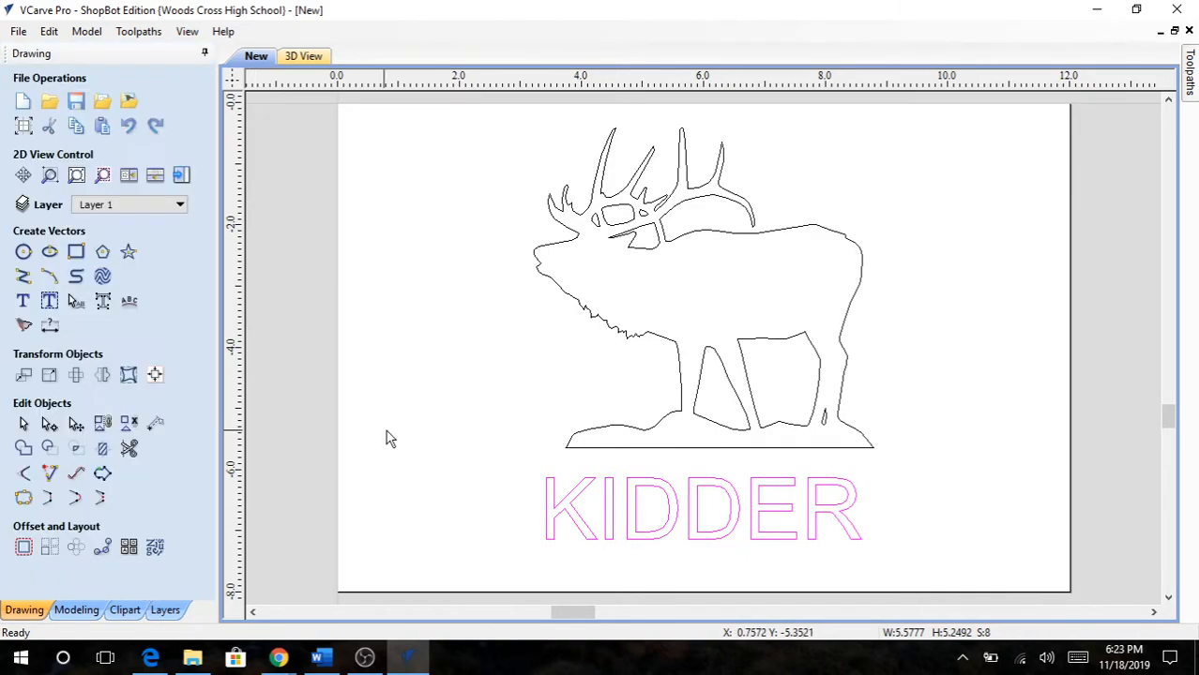
pyautogui.click(390, 439)
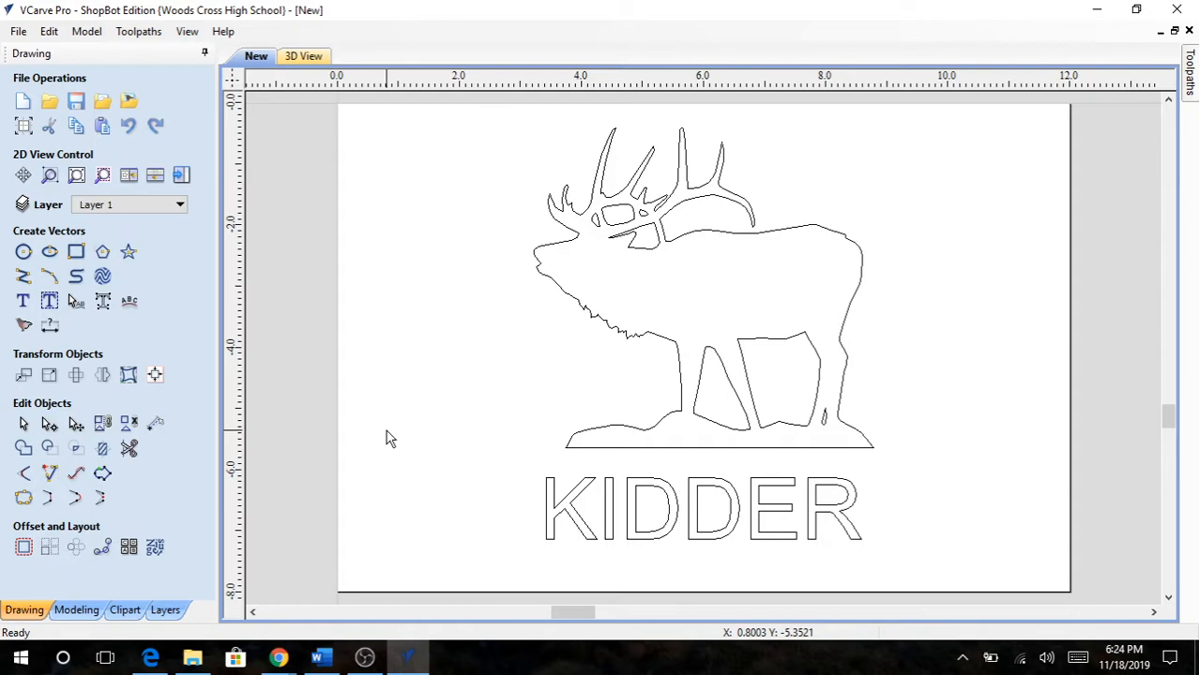
# - Start a Quick Engrave toolpath on all the elk and text vectors with the 60 Degree V-Bit 1/2" tool
pyautogui.hotkey('ctrl', 'a')
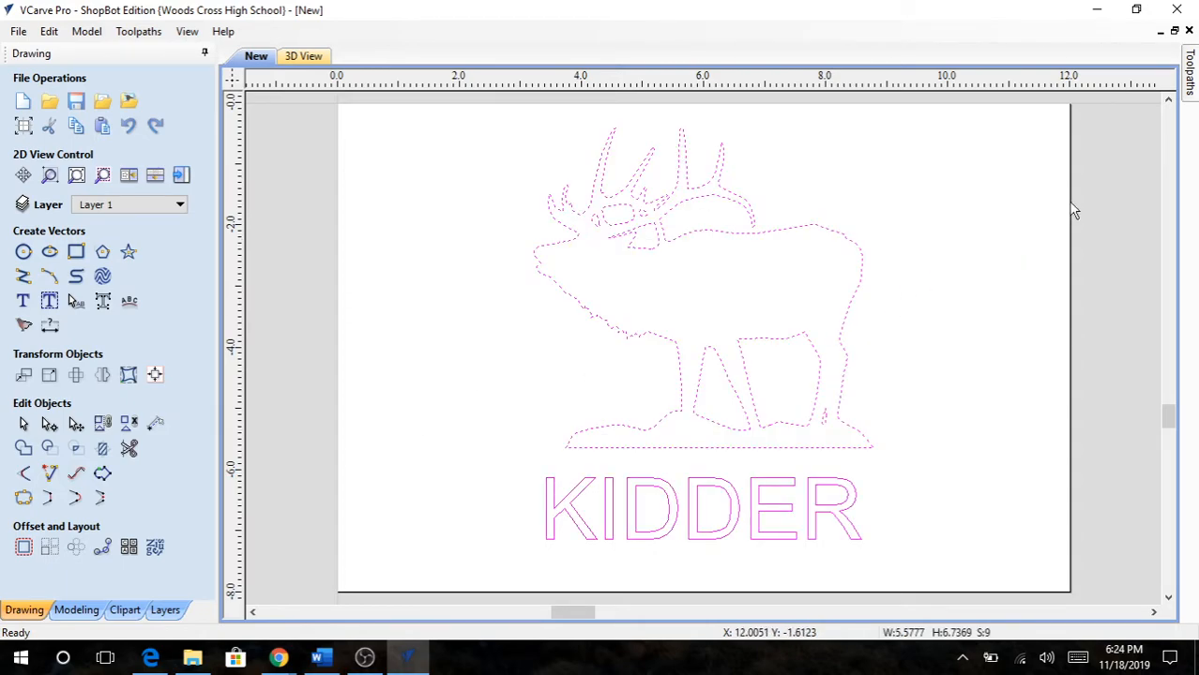
pyautogui.click(1193, 84)
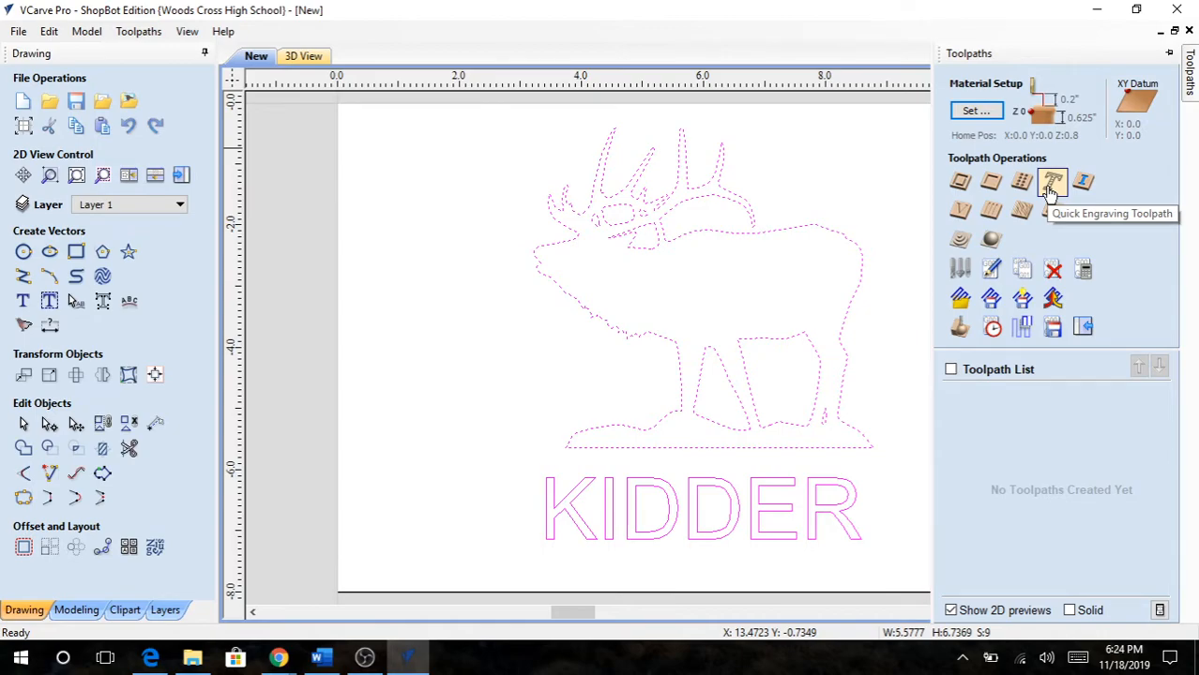
pyautogui.click(1050, 184)
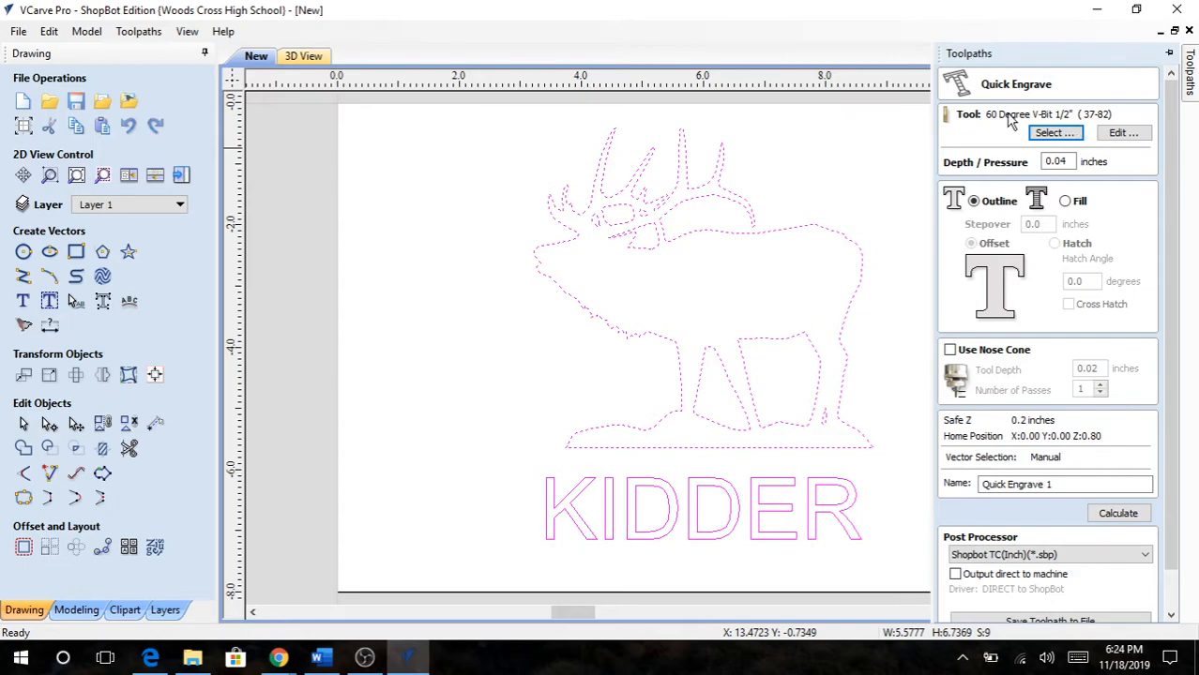
pyautogui.click(1053, 134)
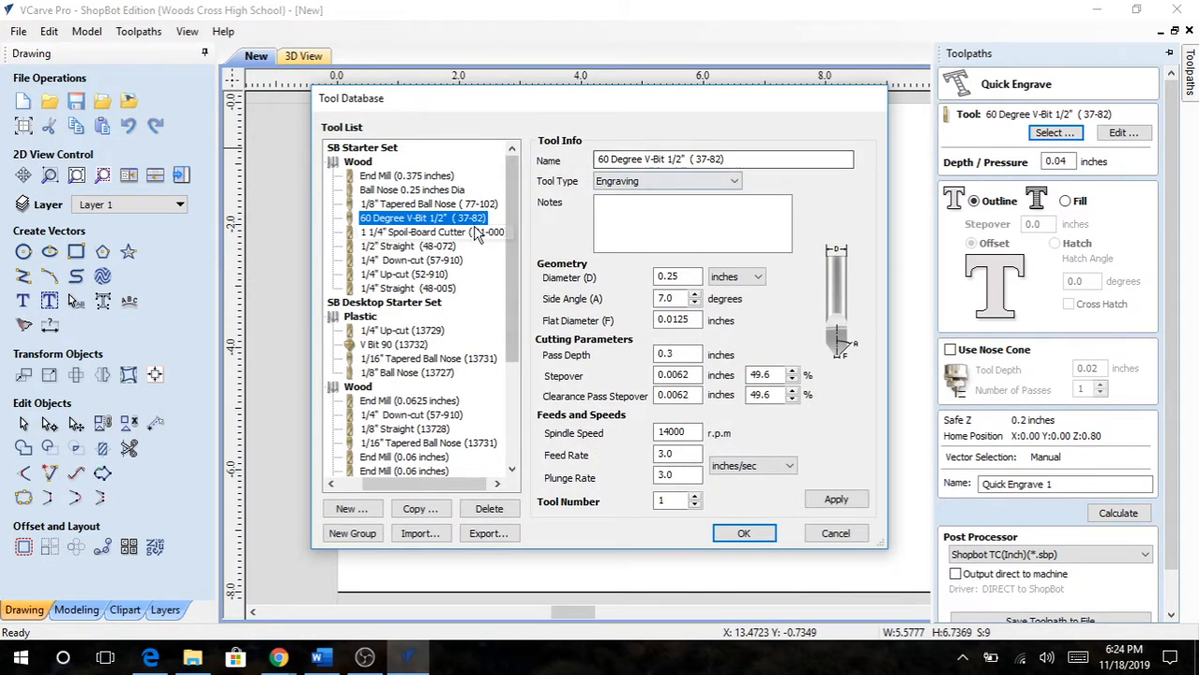
pyautogui.click(746, 533)
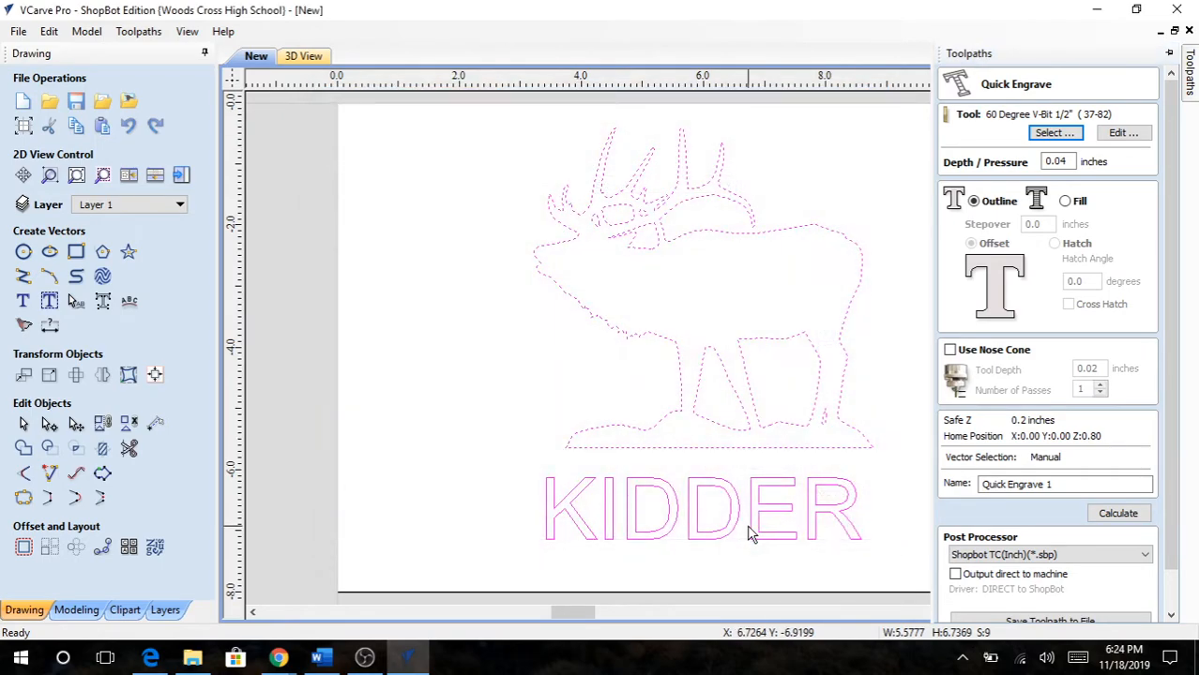
# - Set the engraving depth to 0.03 inches, calculate the outline toolpath and close the Quick Engrave settings
pyautogui.moveTo(1188, 76)
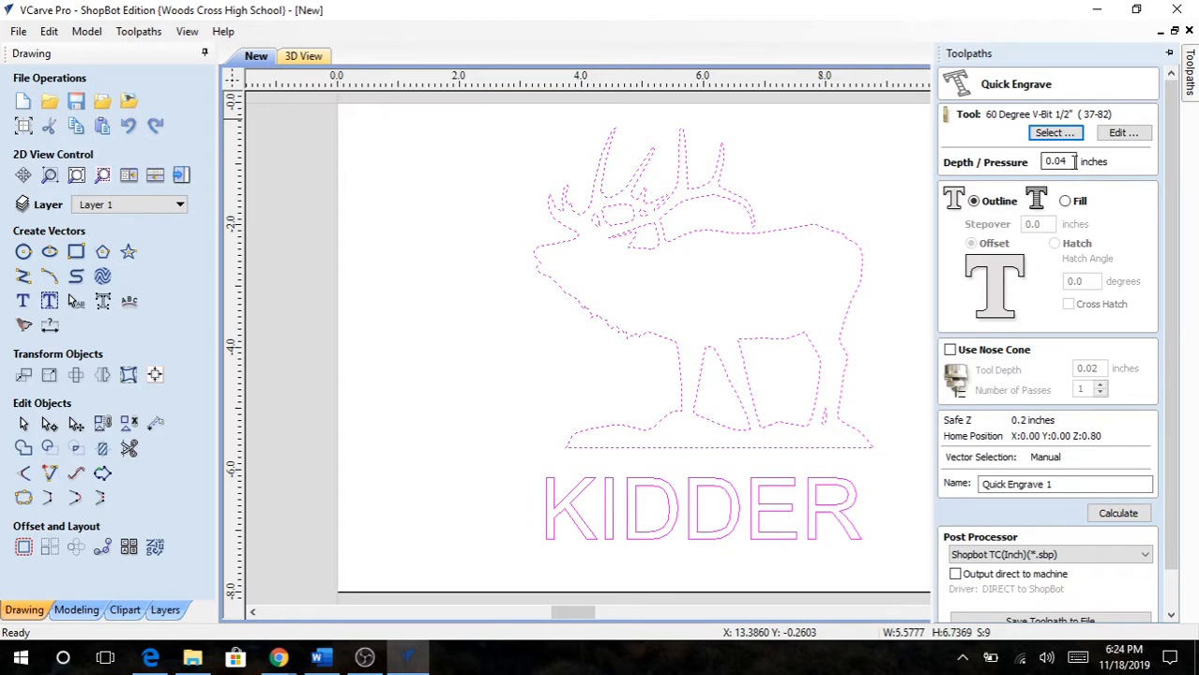
pyautogui.click(1075, 161)
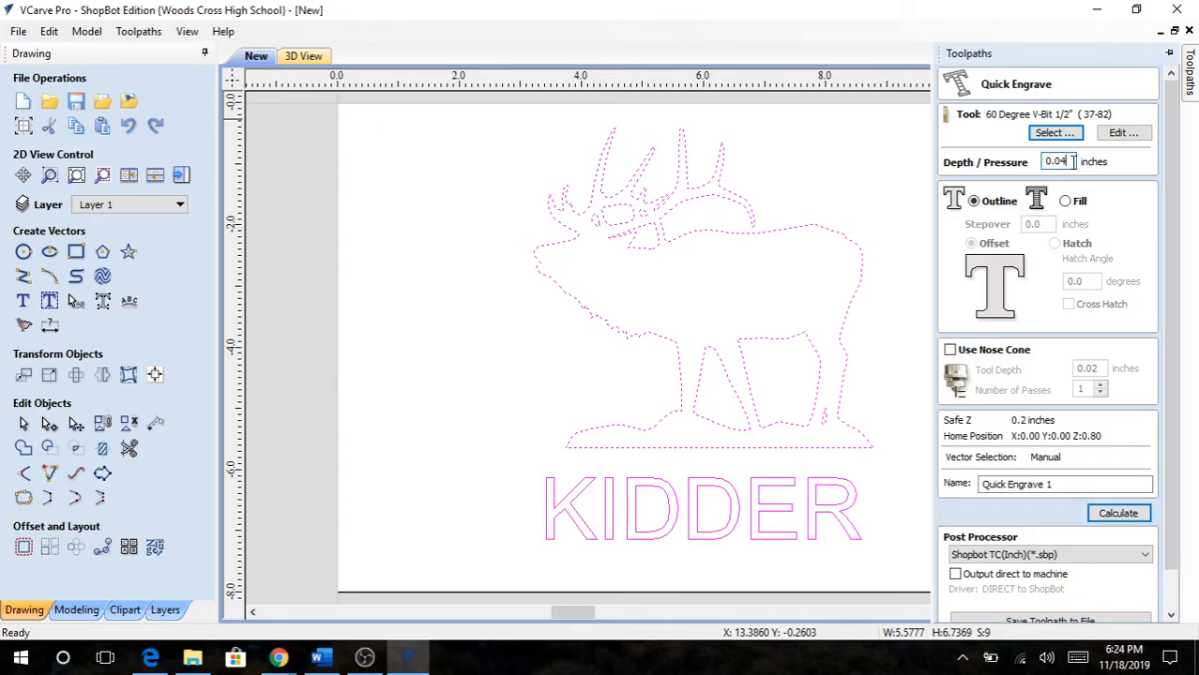
pyautogui.write('3')
pyautogui.click(1128, 514)
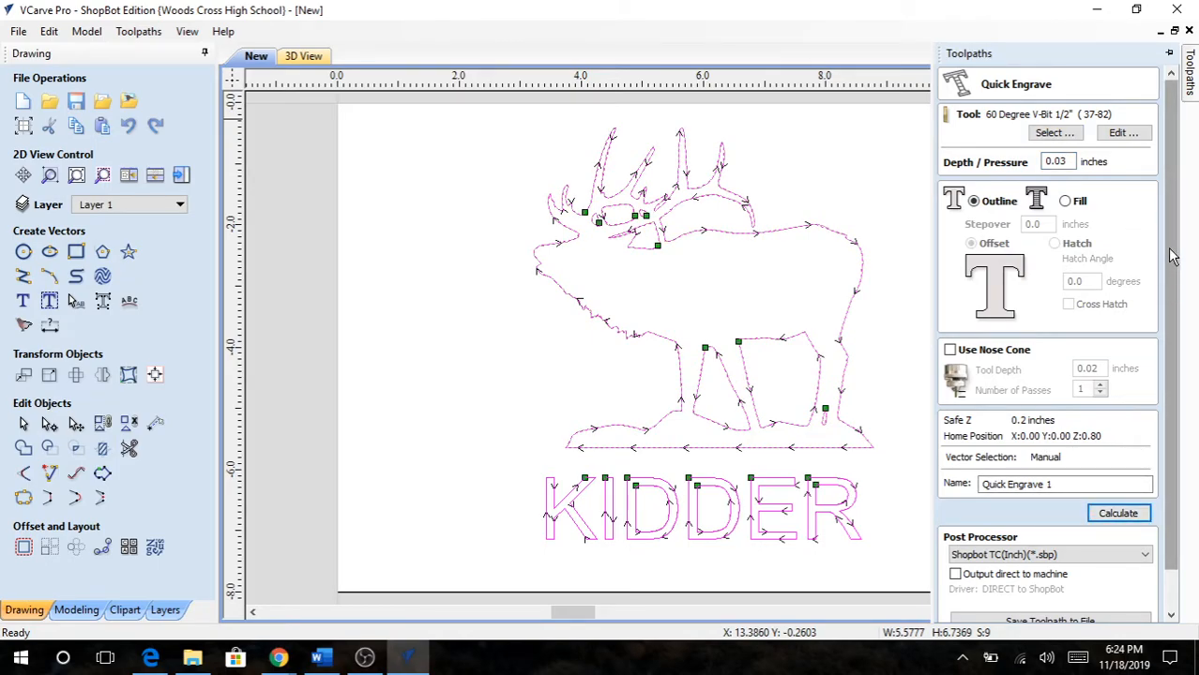
pyautogui.click(915, 195)
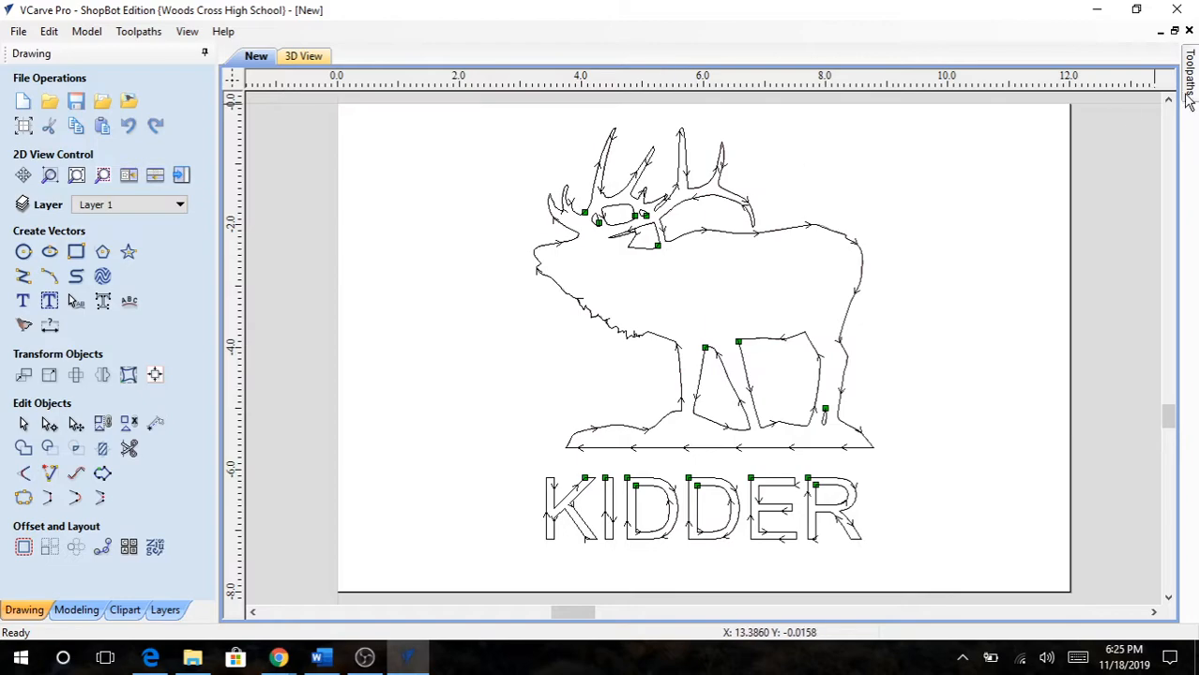
pyautogui.moveTo(1195, 75)
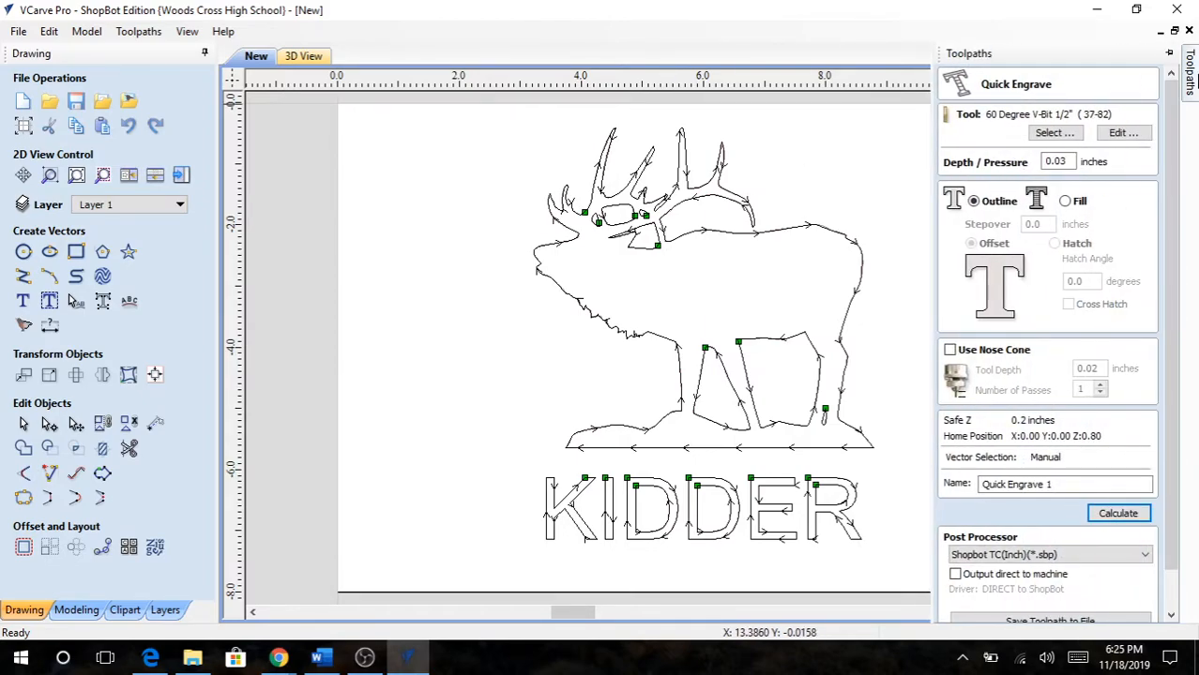
pyautogui.scroll(-2, 1166, 455)
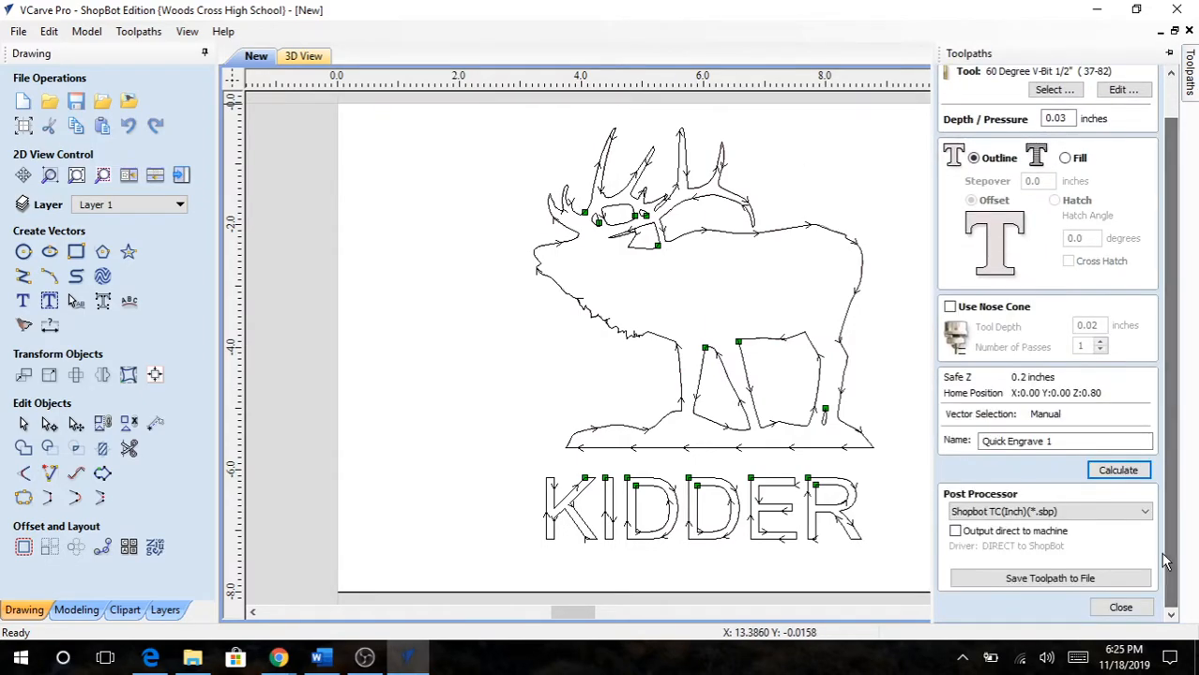
pyautogui.click(1121, 607)
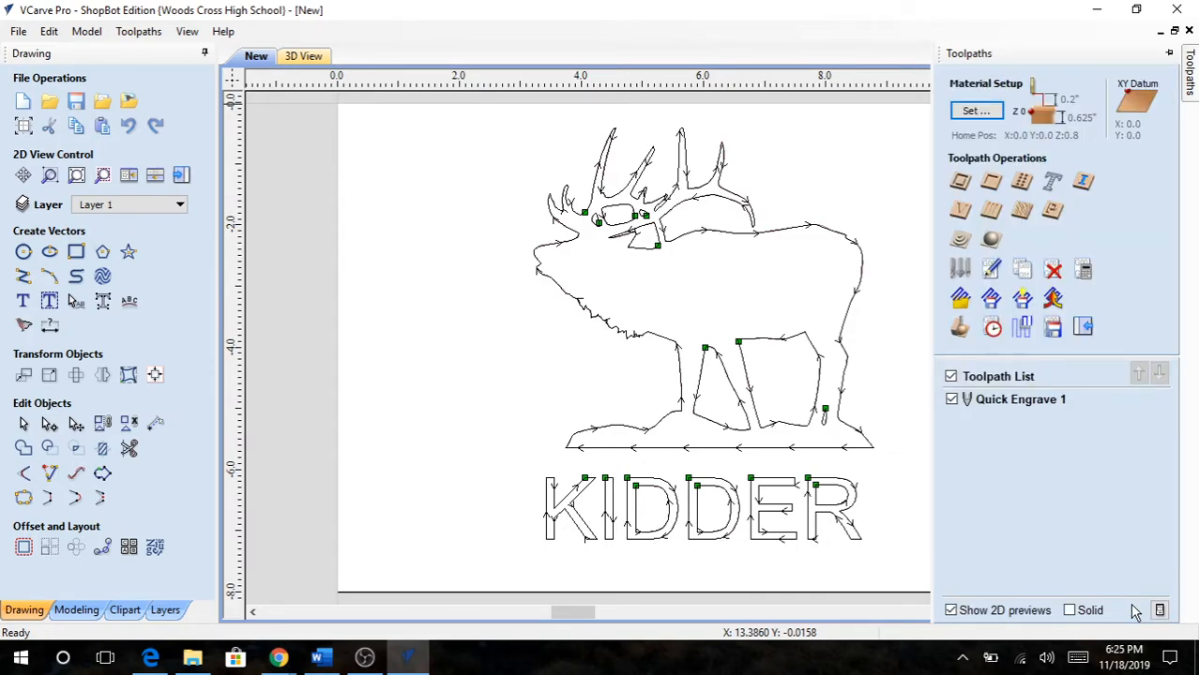
# - Run the preview simulation of the Quick Engrave toolpath and inspect the engraved board from different angles in 3D
pyautogui.click(960, 327)
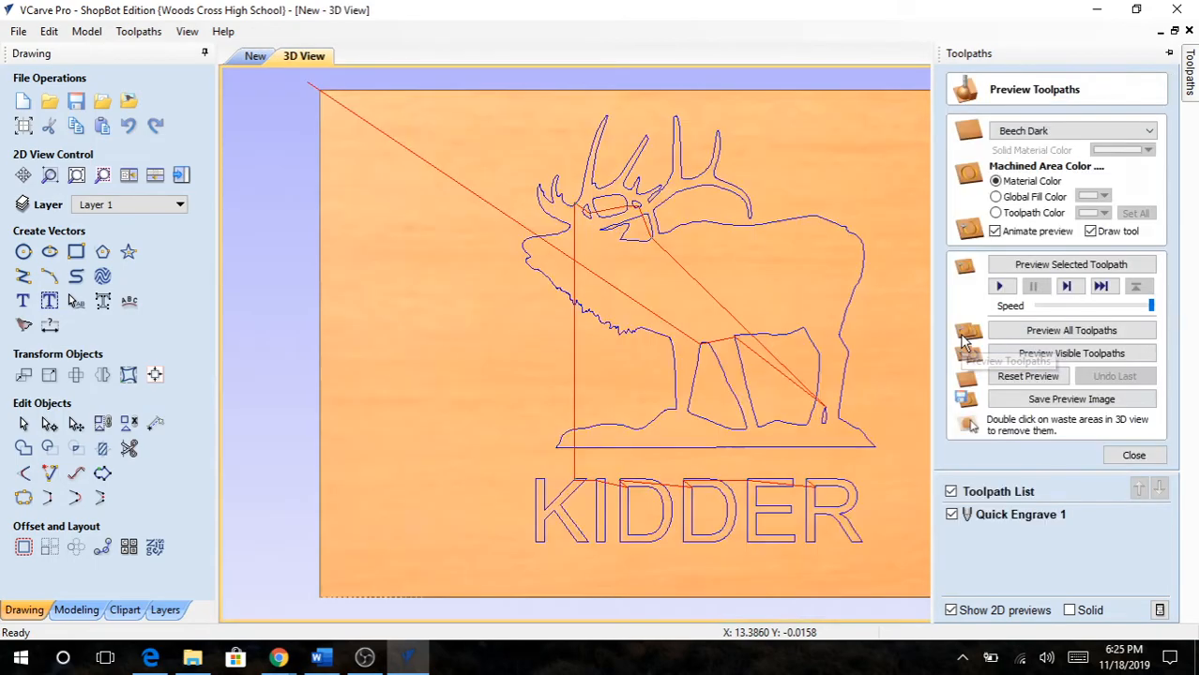
pyautogui.click(1000, 287)
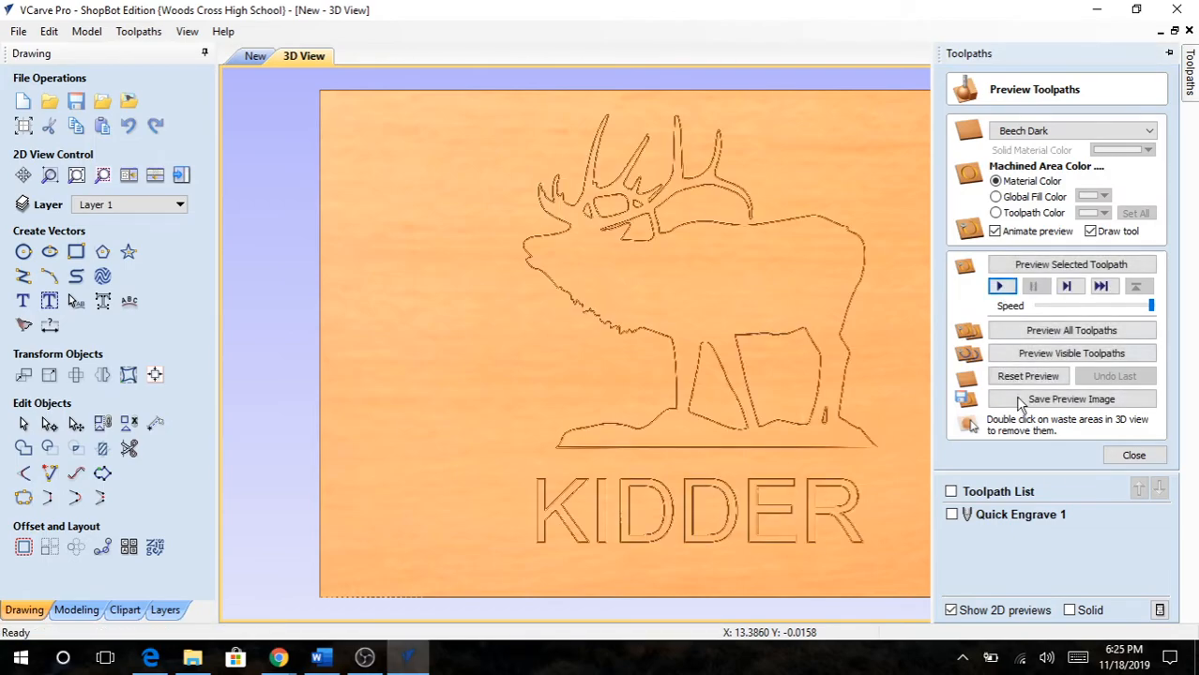
pyautogui.click(1125, 459)
pyautogui.moveTo(824, 408); pyautogui.dragTo(602, 314)
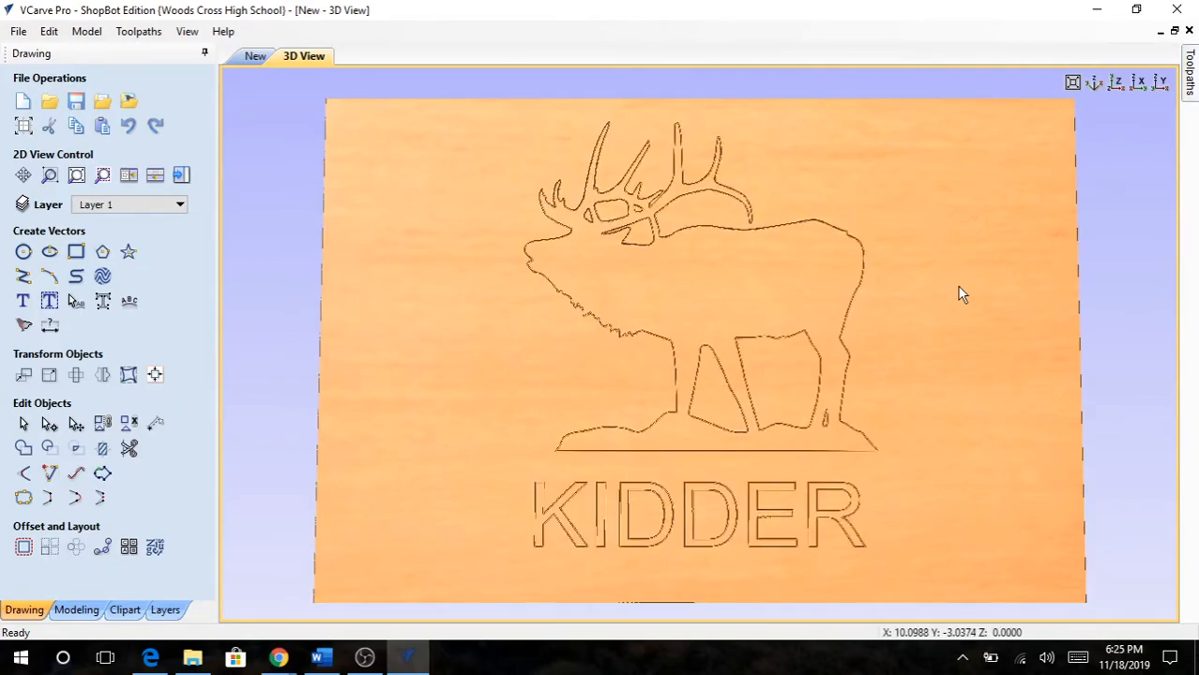
pyautogui.moveTo(910, 278); pyautogui.dragTo(906, 305)
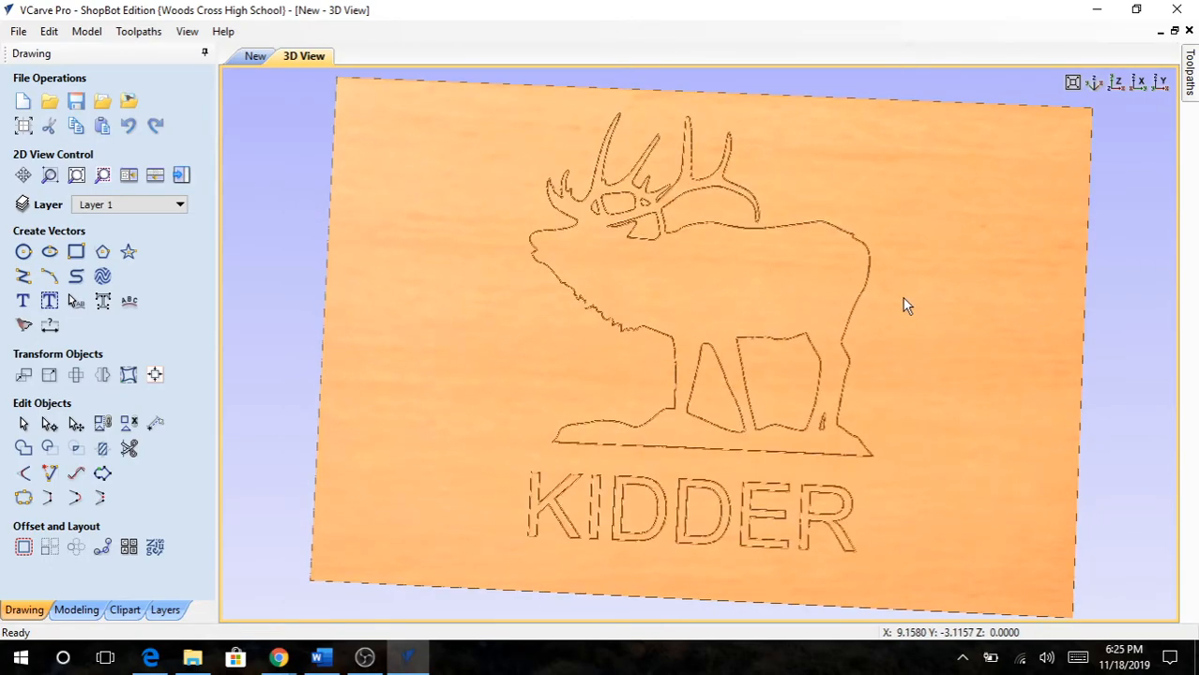
pyautogui.moveTo(778, 271); pyautogui.dragTo(743, 231)
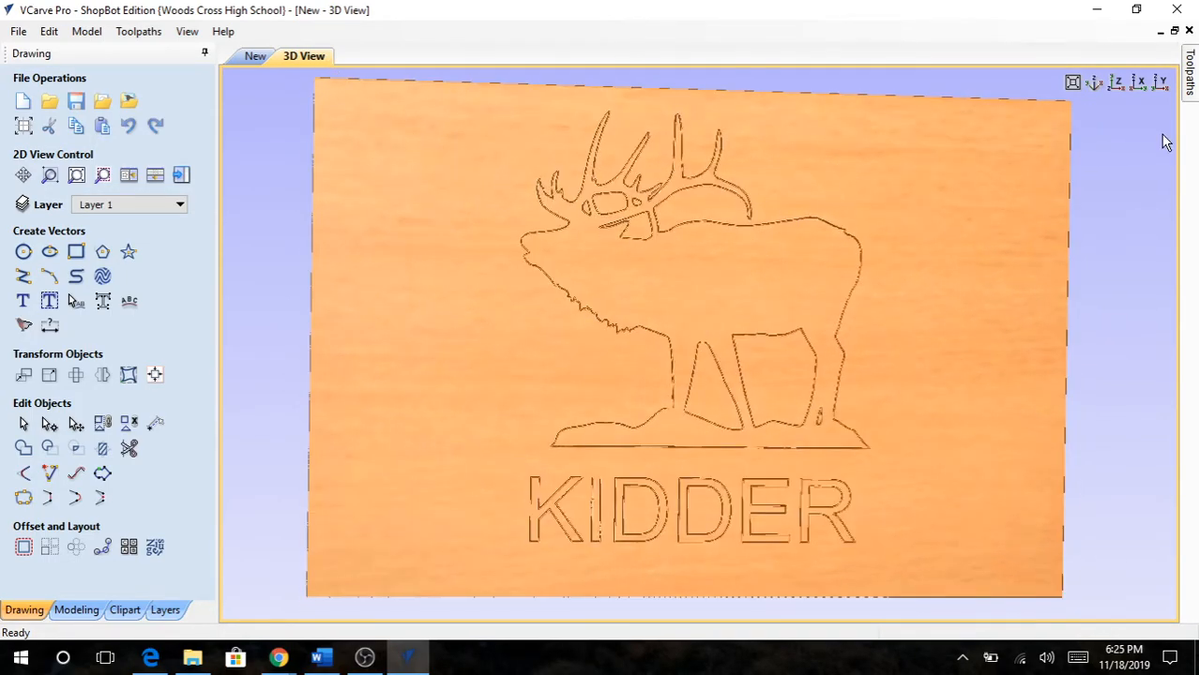
# - Check the estimated machining time of the Quick Engrave toolpath, close the summary and return to the 2D view
pyautogui.moveTo(1191, 90)
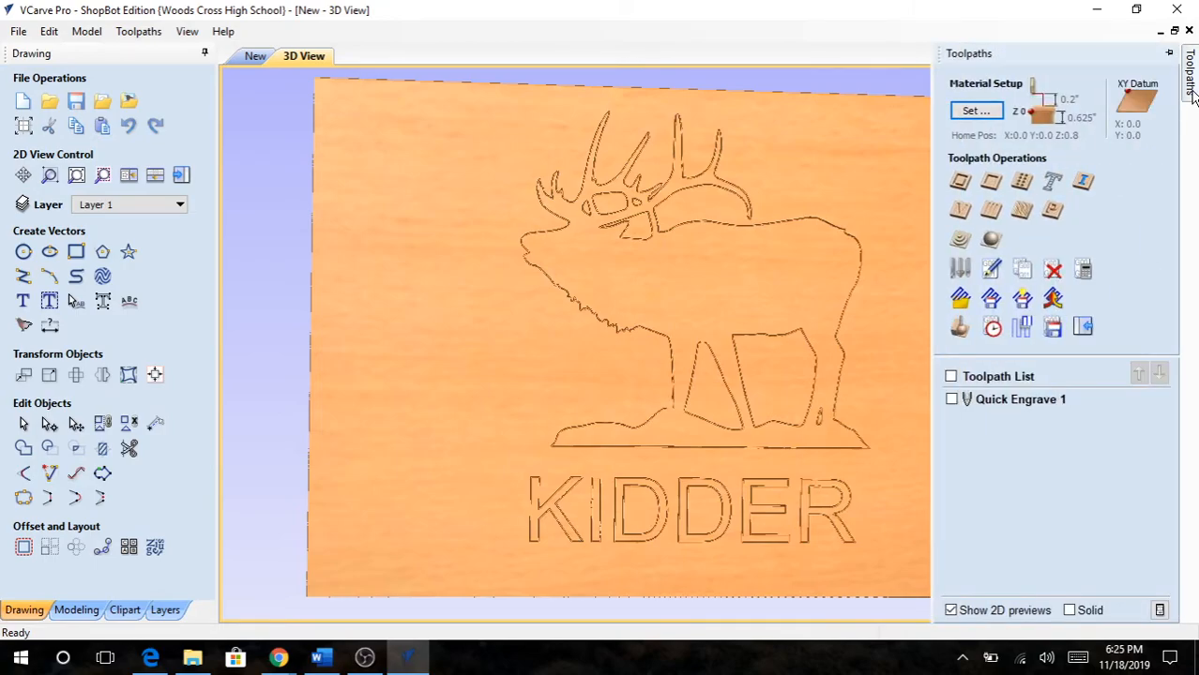
pyautogui.click(992, 329)
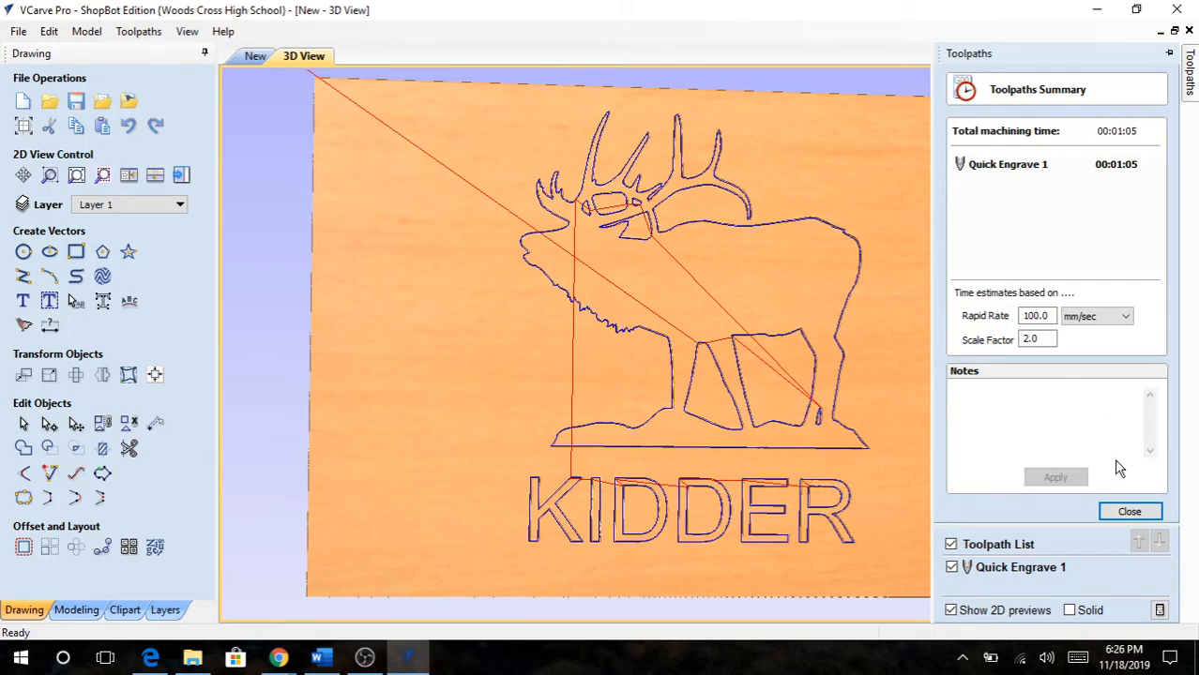
pyautogui.click(1128, 511)
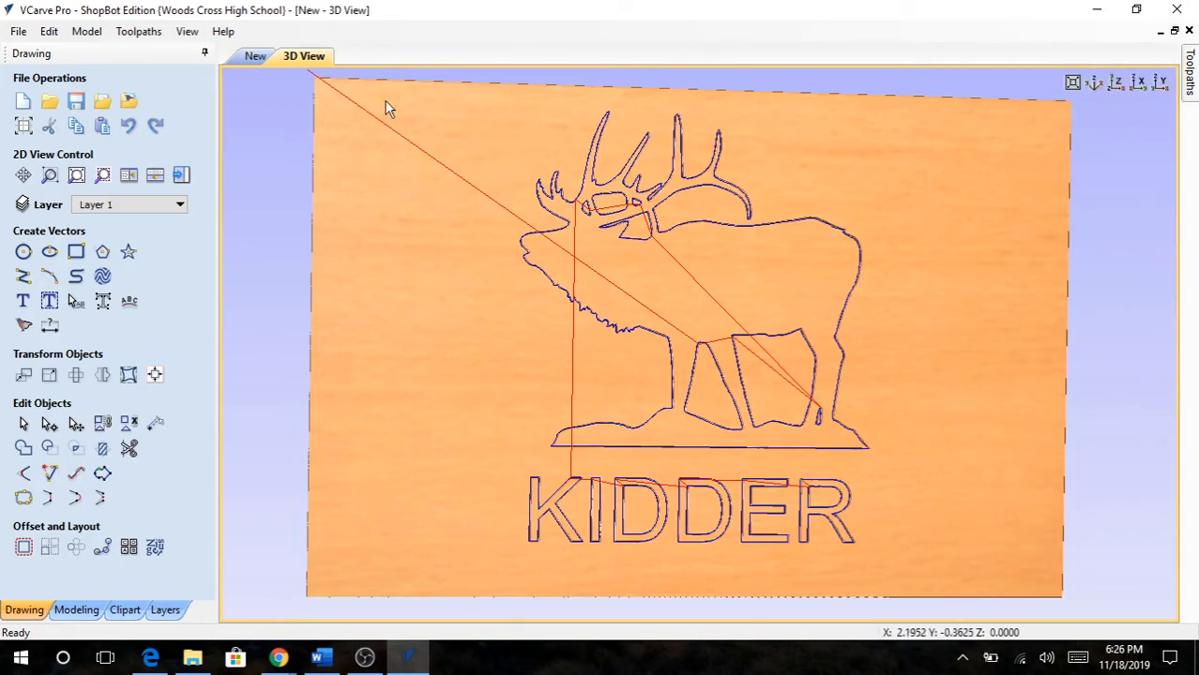
pyautogui.click(253, 58)
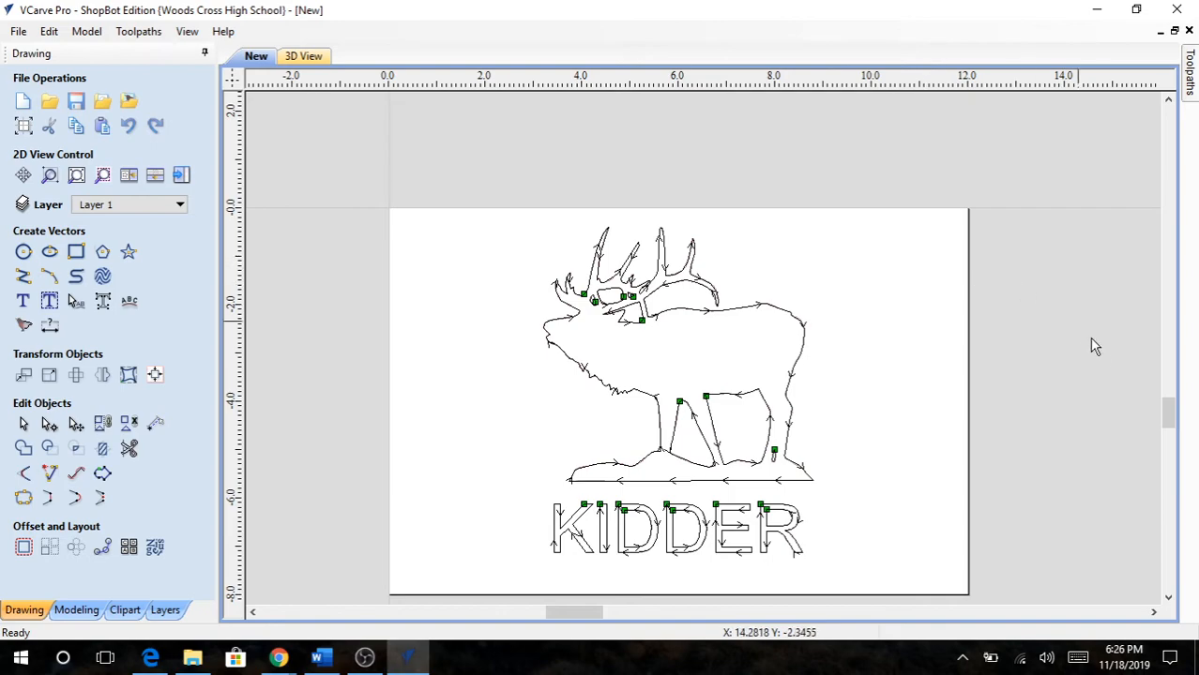
pyautogui.moveTo(1166, 409); pyautogui.dragTo(1168, 428)
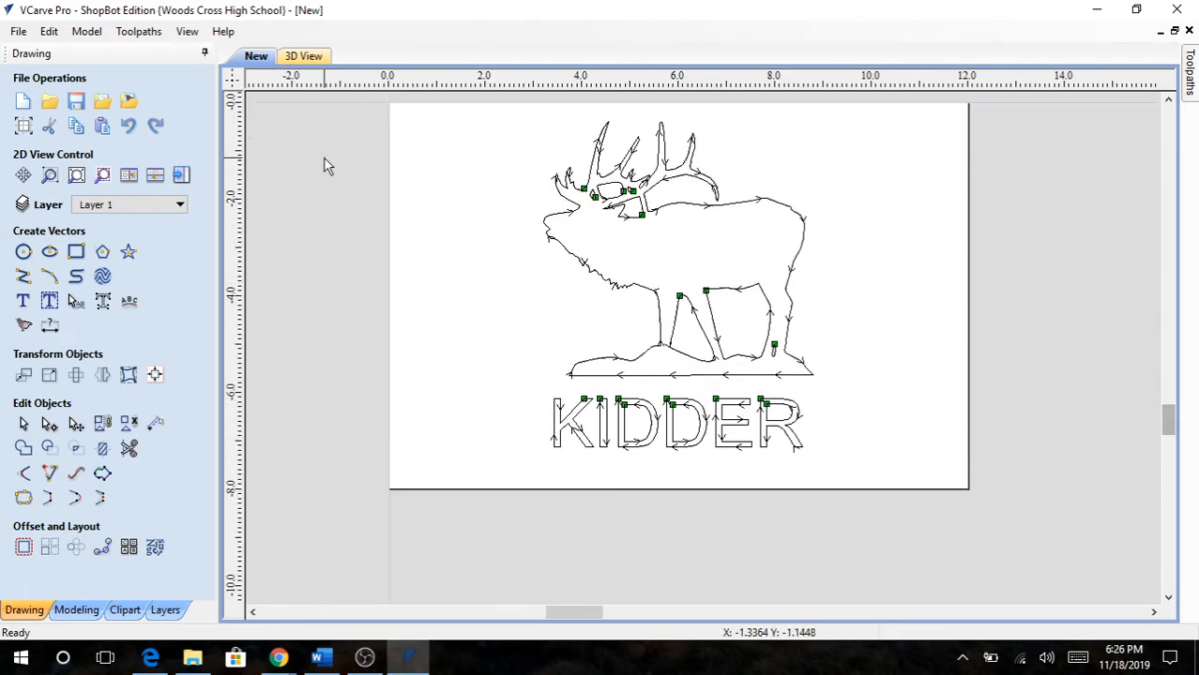
# - Save the design to the Desktop as a VCarve file named "short side 1" followed by the surname
pyautogui.click(21, 31)
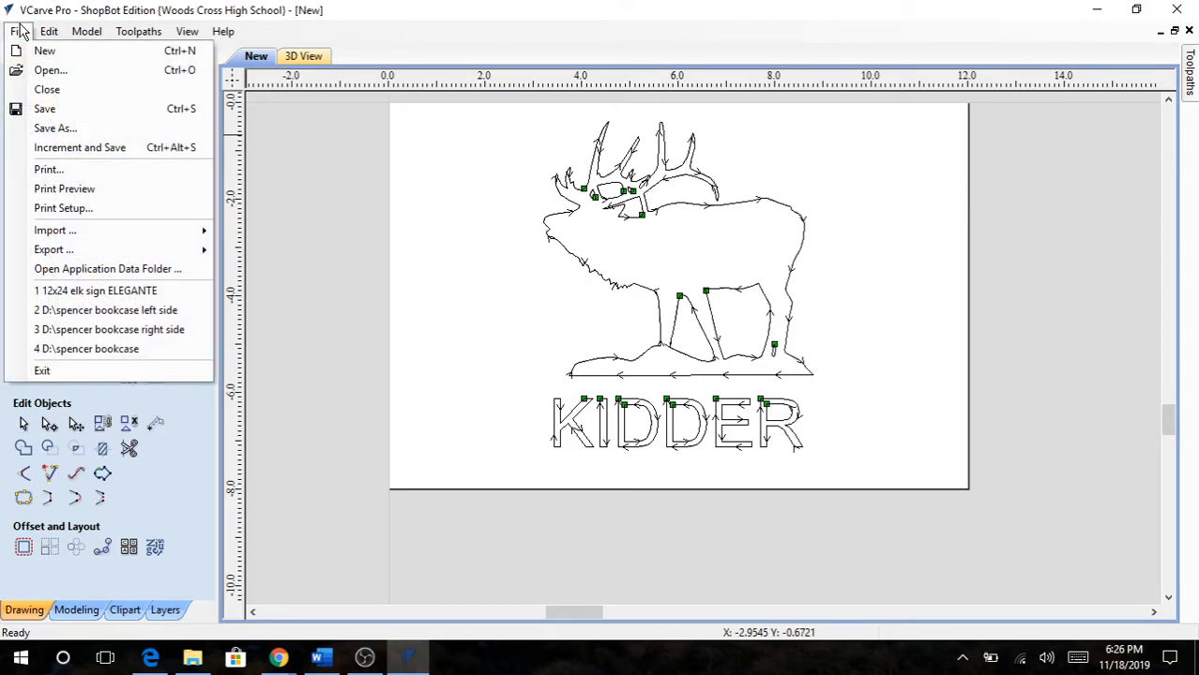
pyautogui.click(45, 109)
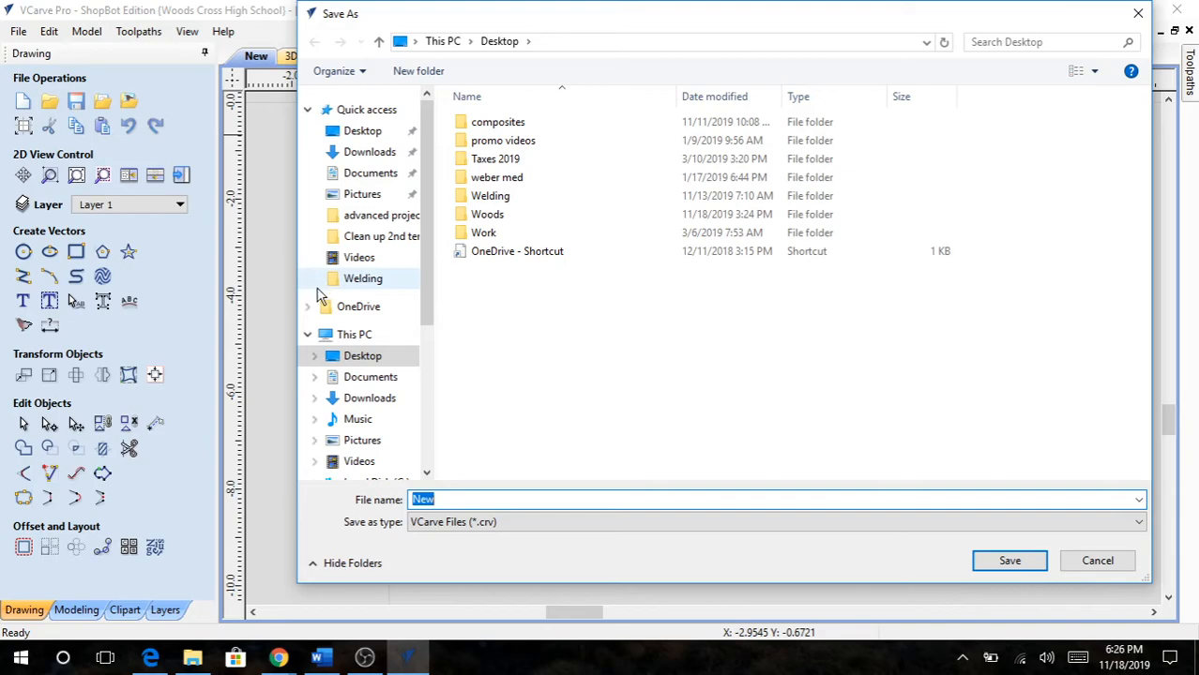
pyautogui.moveTo(428, 215); pyautogui.dragTo(431, 321)
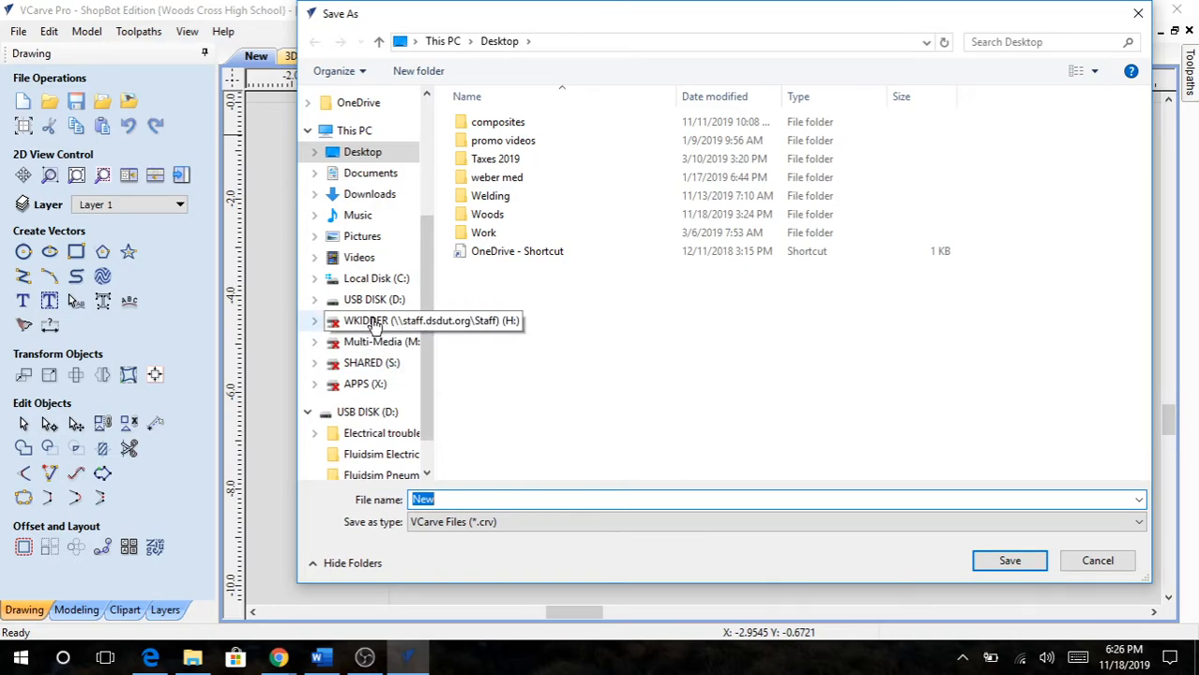
pyautogui.click(508, 504)
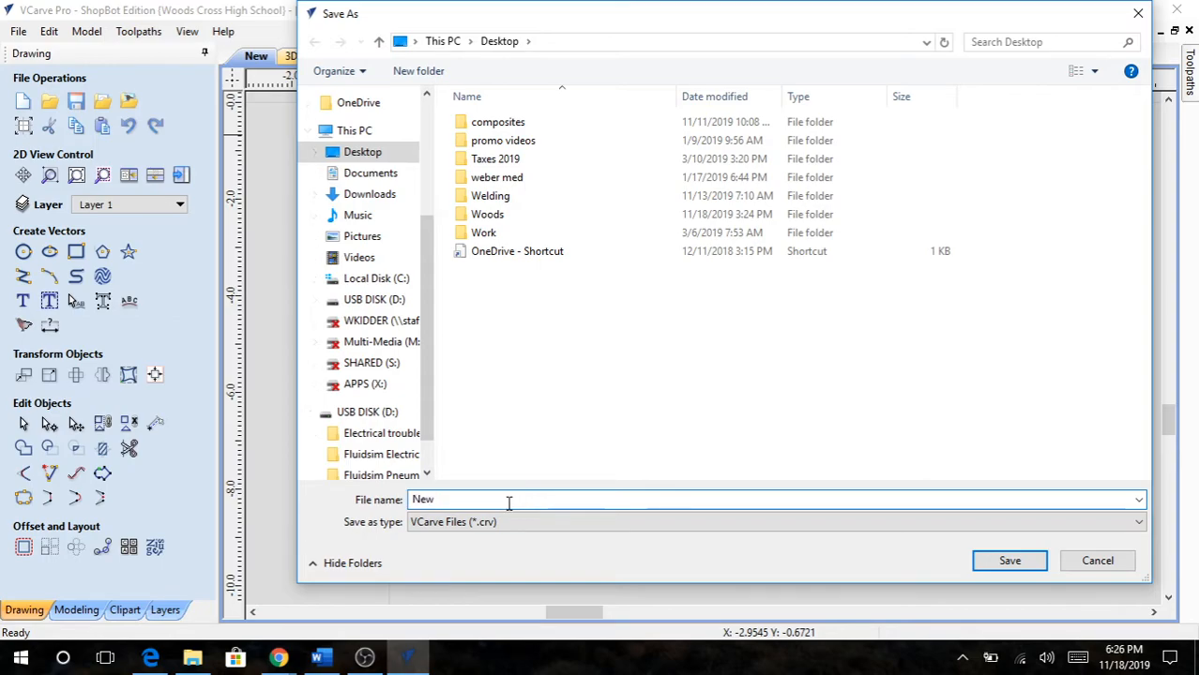
pyautogui.moveTo(508, 503); pyautogui.dragTo(402, 506)
pyautogui.write('short side 1')
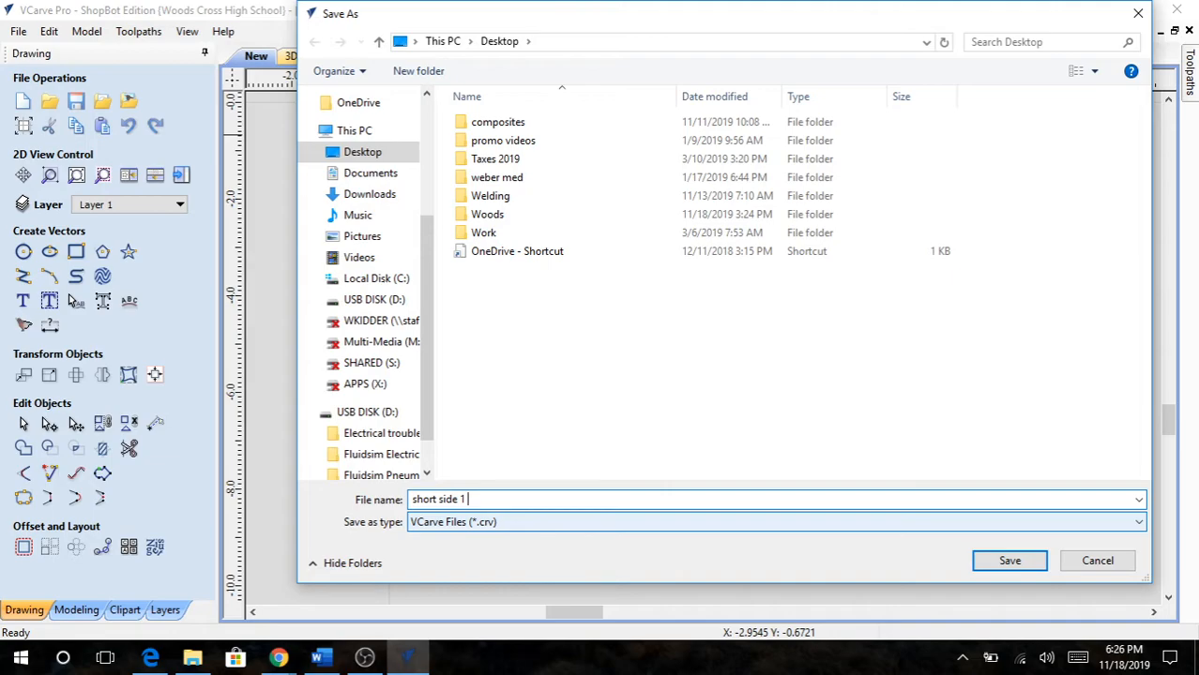
pyautogui.press('BackSpace')
pyautogui.click(1010, 561)
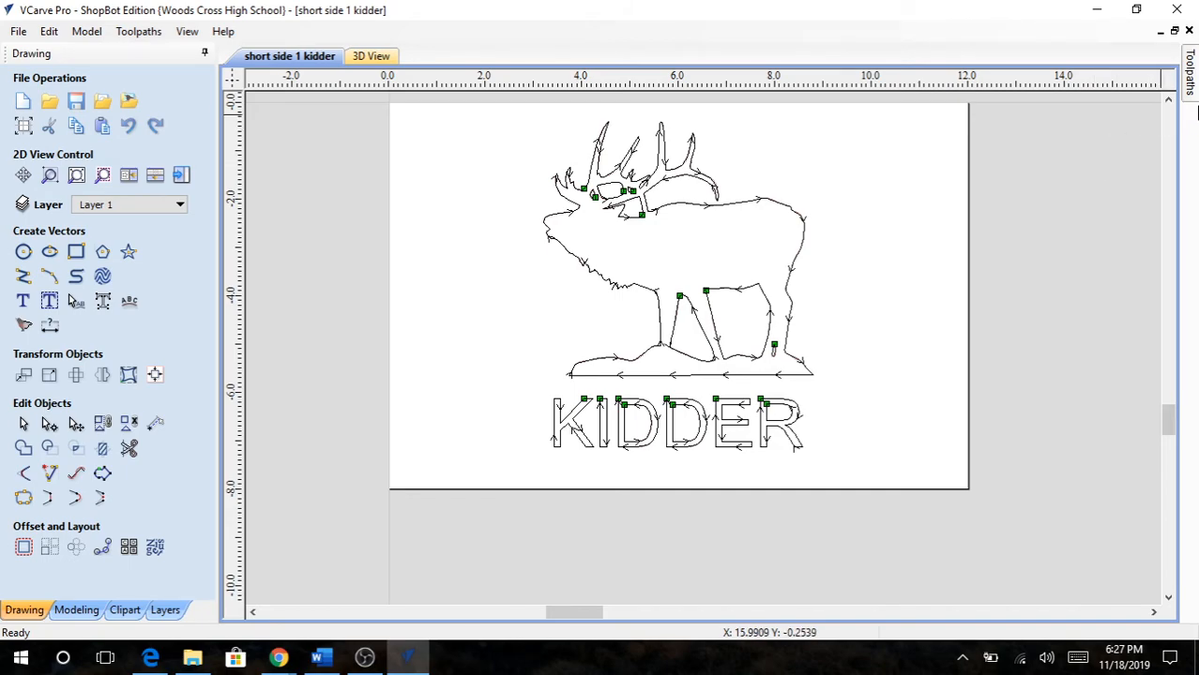
# - Start saving the Quick Engrave 1 toolpath to a Shopbot TC(Inch)(*.sbp) file, with USB DISK (D:) as the destination
pyautogui.moveTo(1192, 89)
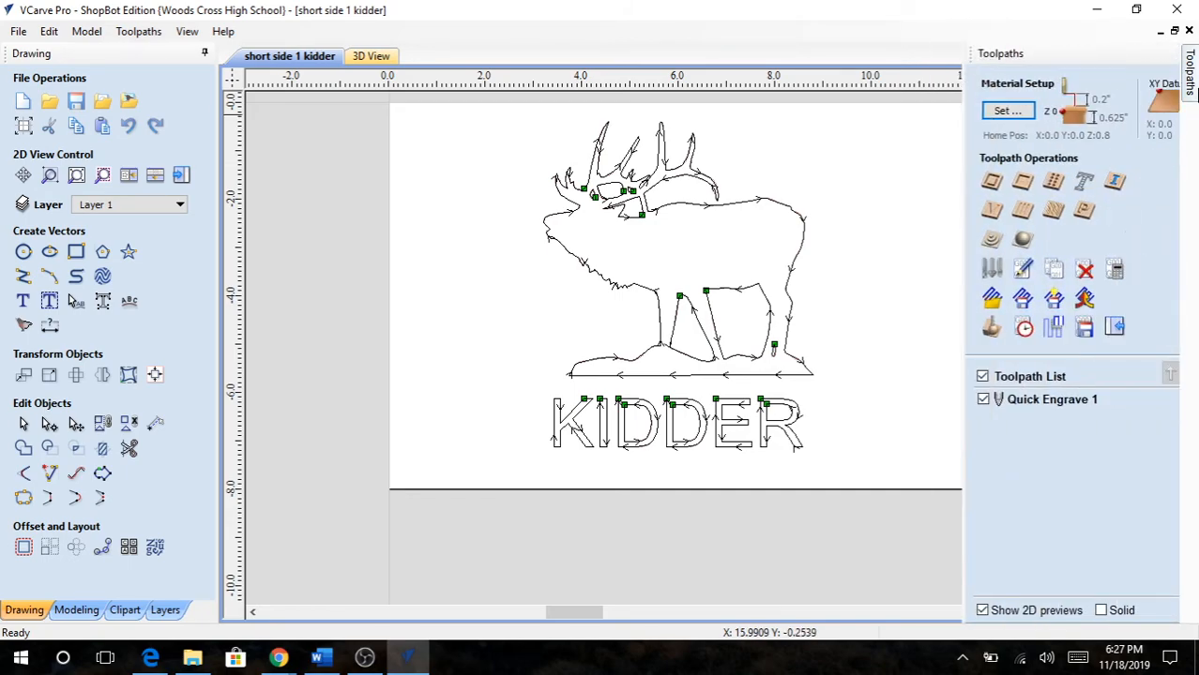
pyautogui.click(1006, 405)
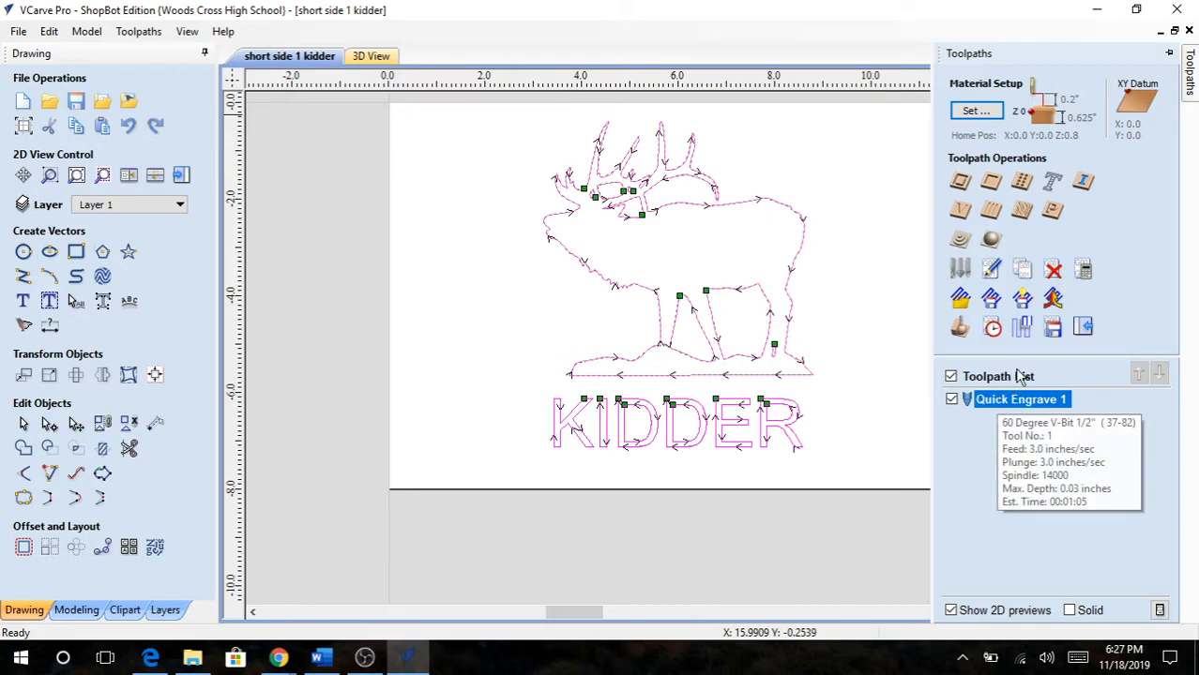
pyautogui.click(1053, 329)
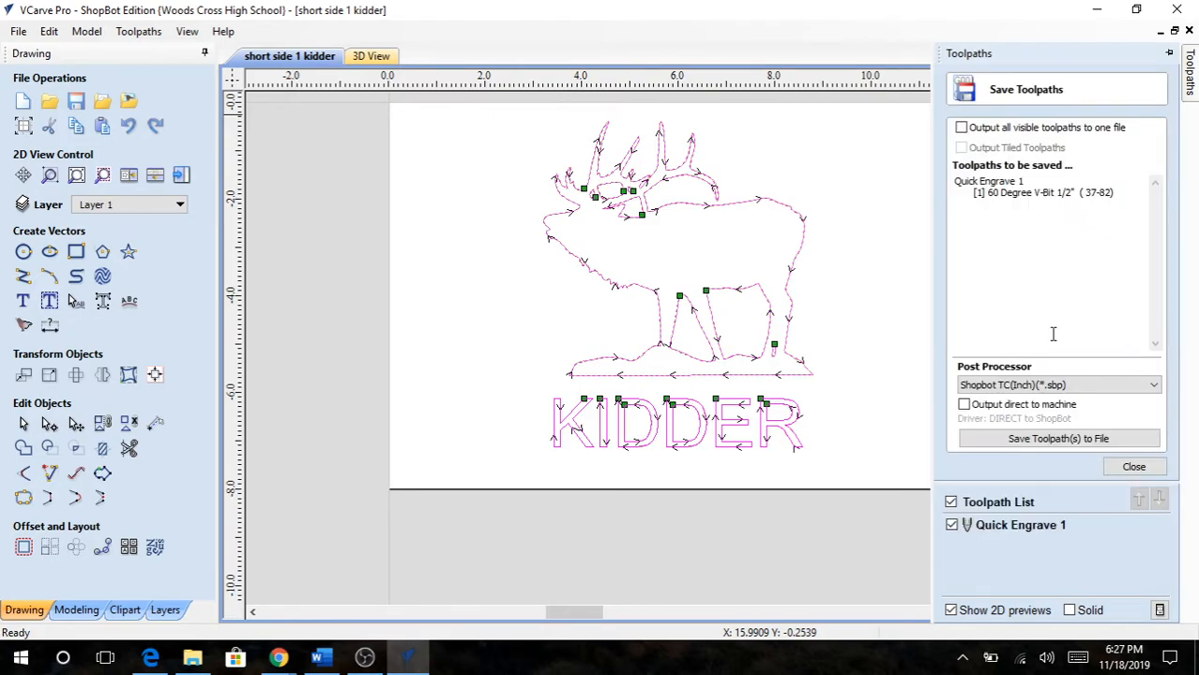
pyautogui.click(1078, 442)
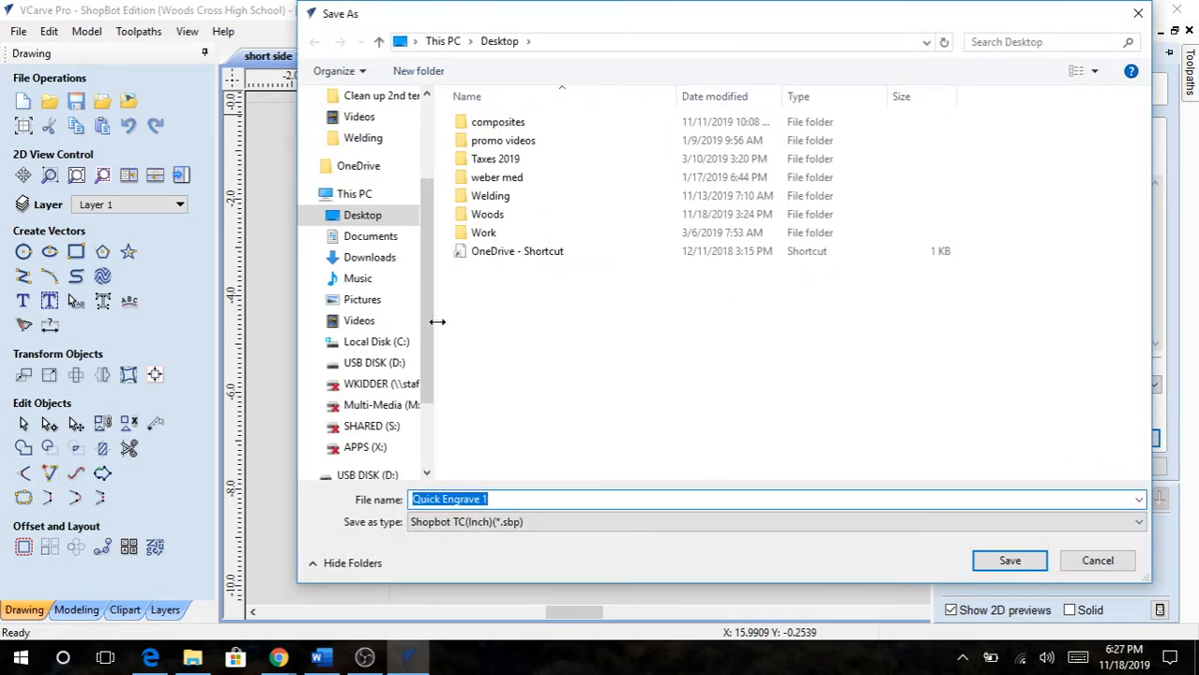
pyautogui.moveTo(422, 300); pyautogui.dragTo(420, 368)
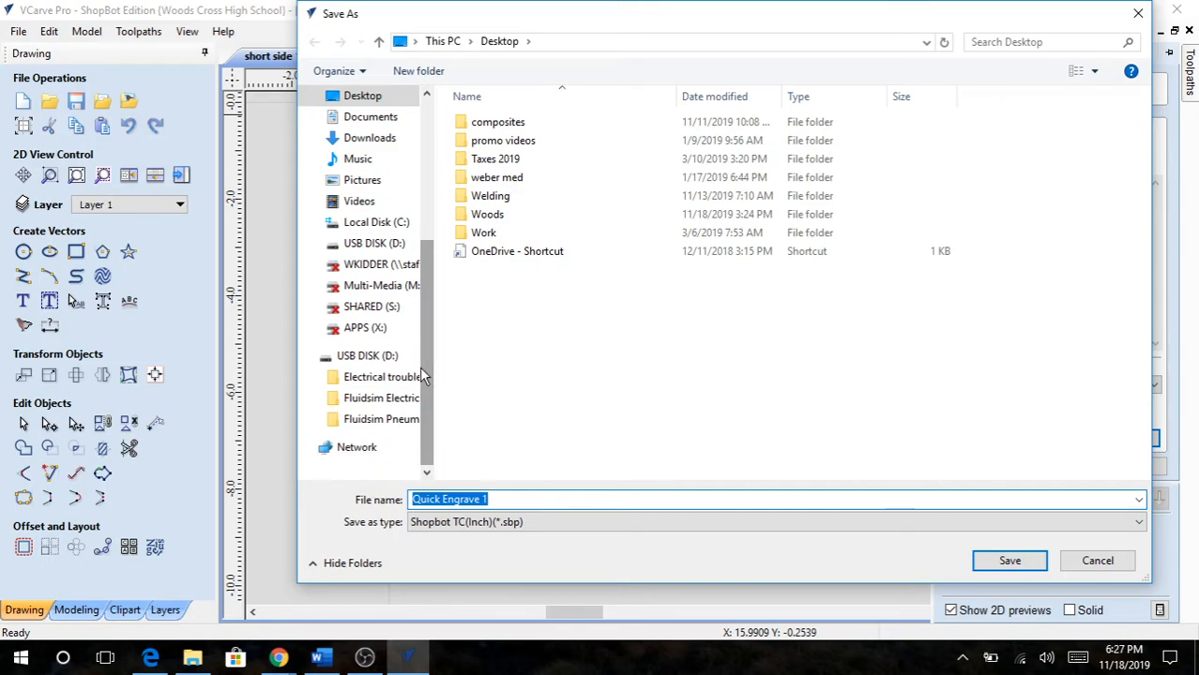
pyautogui.click(366, 357)
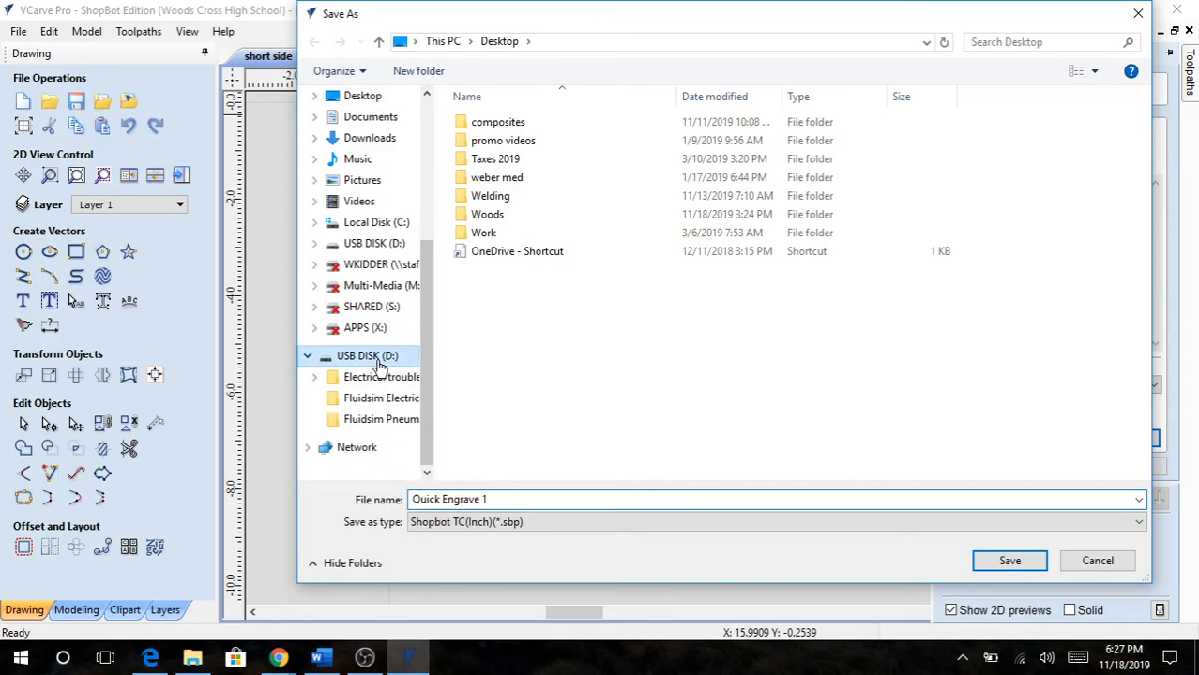
# - Name the toolpath file "short side 1" followed by the surname, save it and close the toolpath saving settings
pyautogui.click(540, 499)
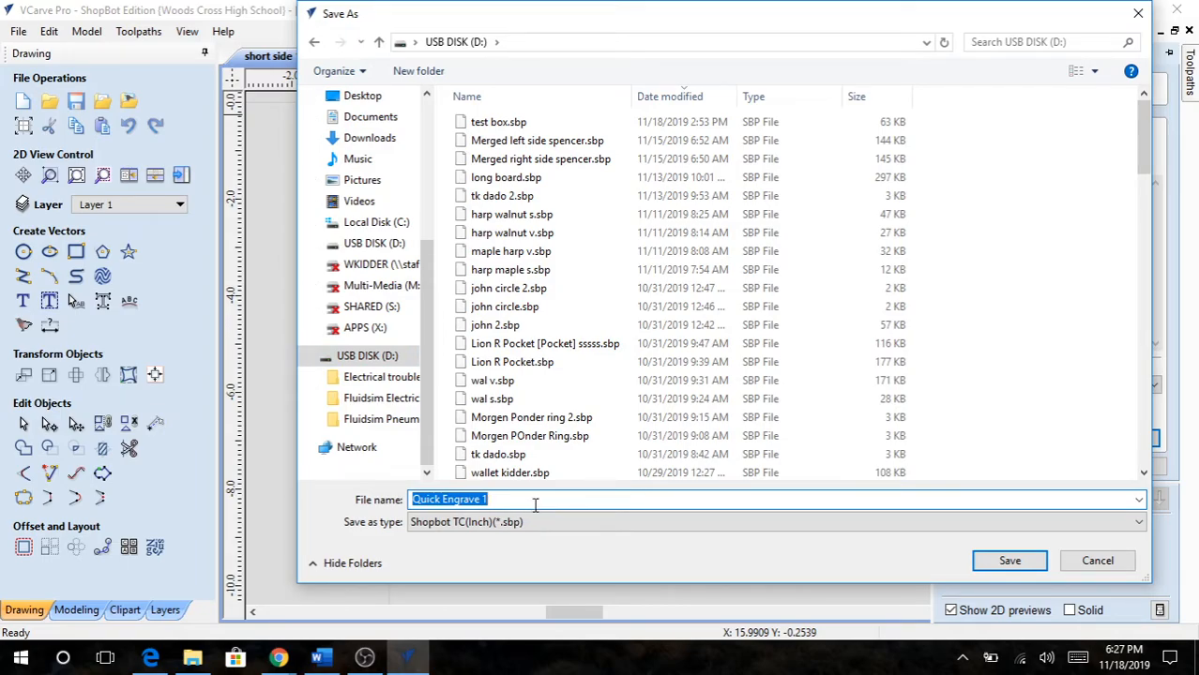
pyautogui.write('sho')
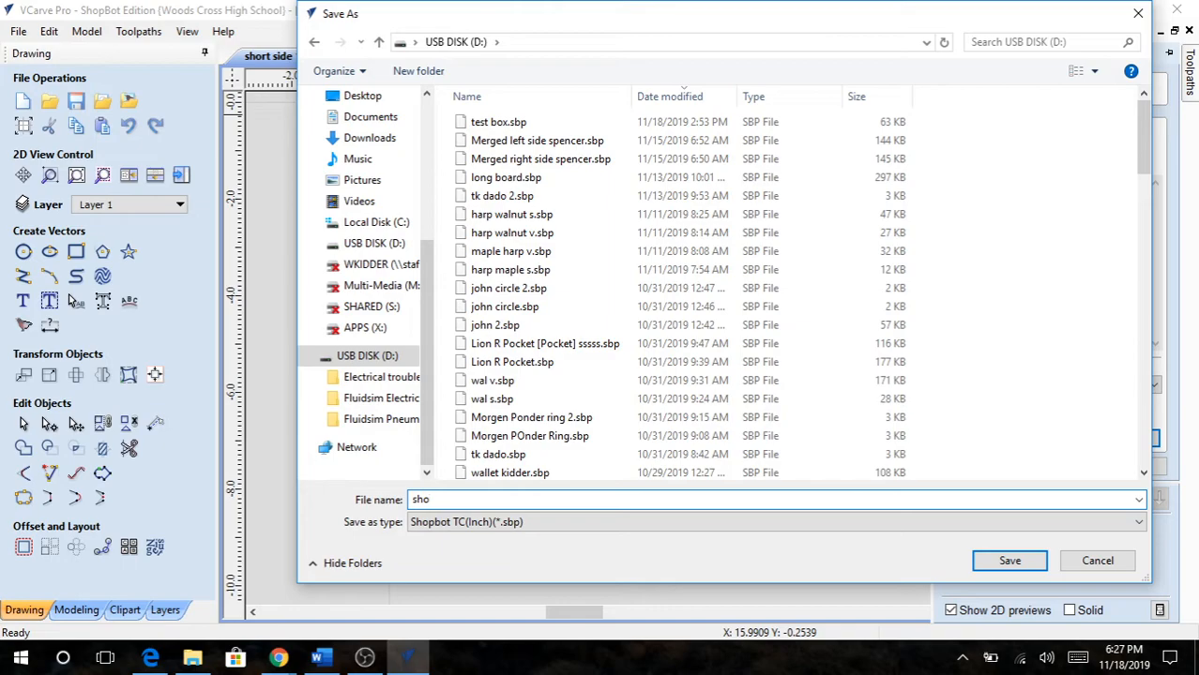
pyautogui.write('rt 1')
pyautogui.write('side 1')
pyautogui.write('kidder')
pyautogui.click(985, 561)
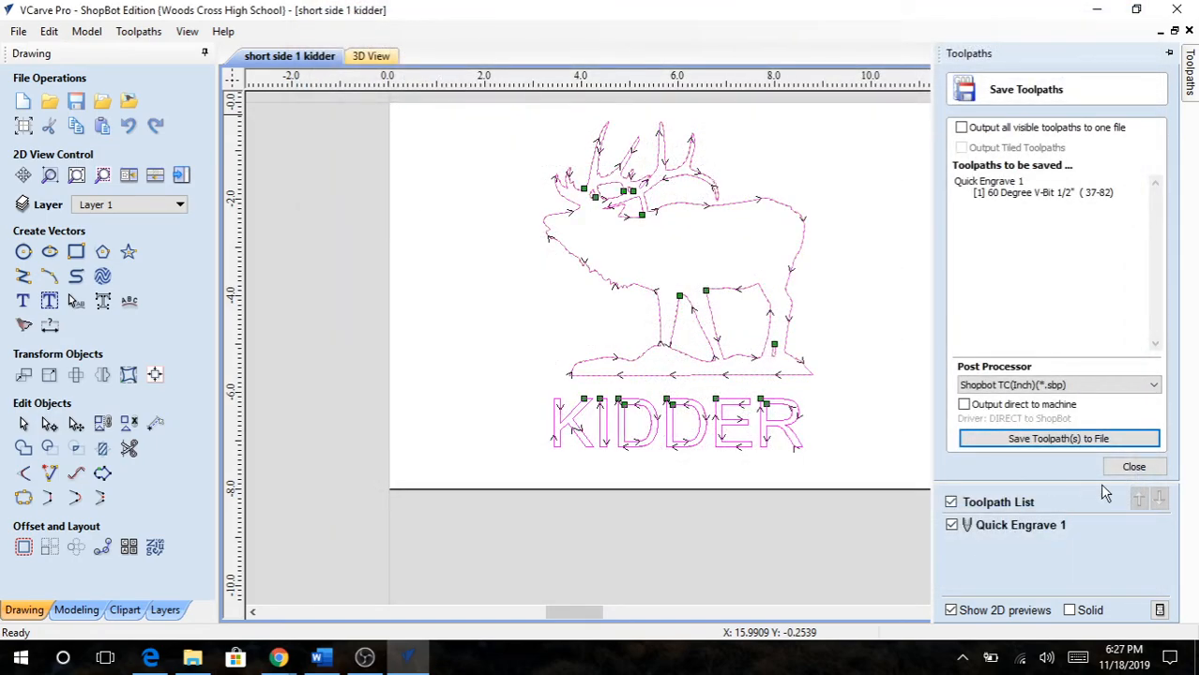
pyautogui.click(1134, 469)
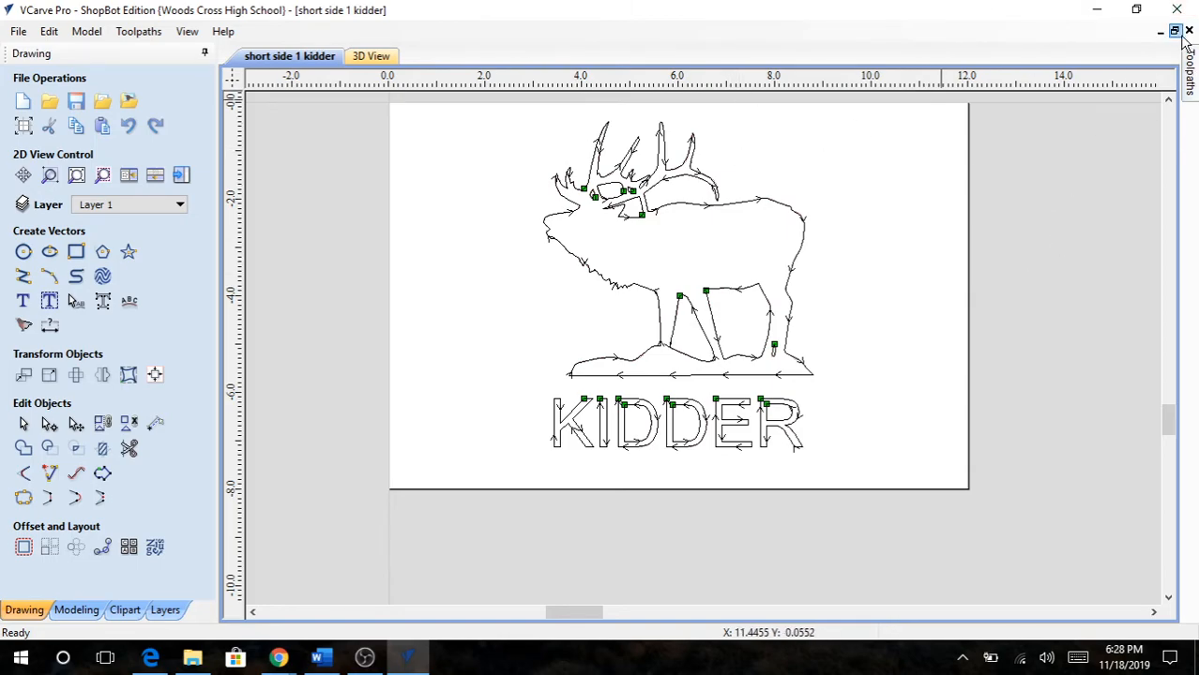
pyautogui.click(1189, 73)
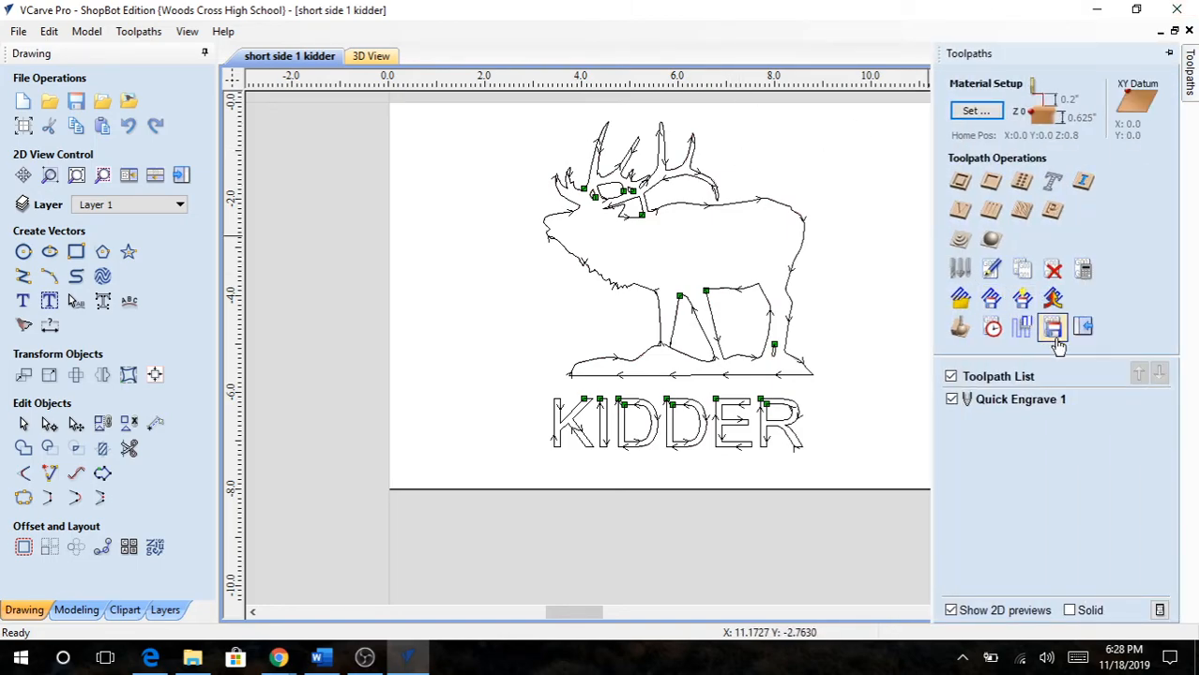
pyautogui.moveTo(1002, 410)
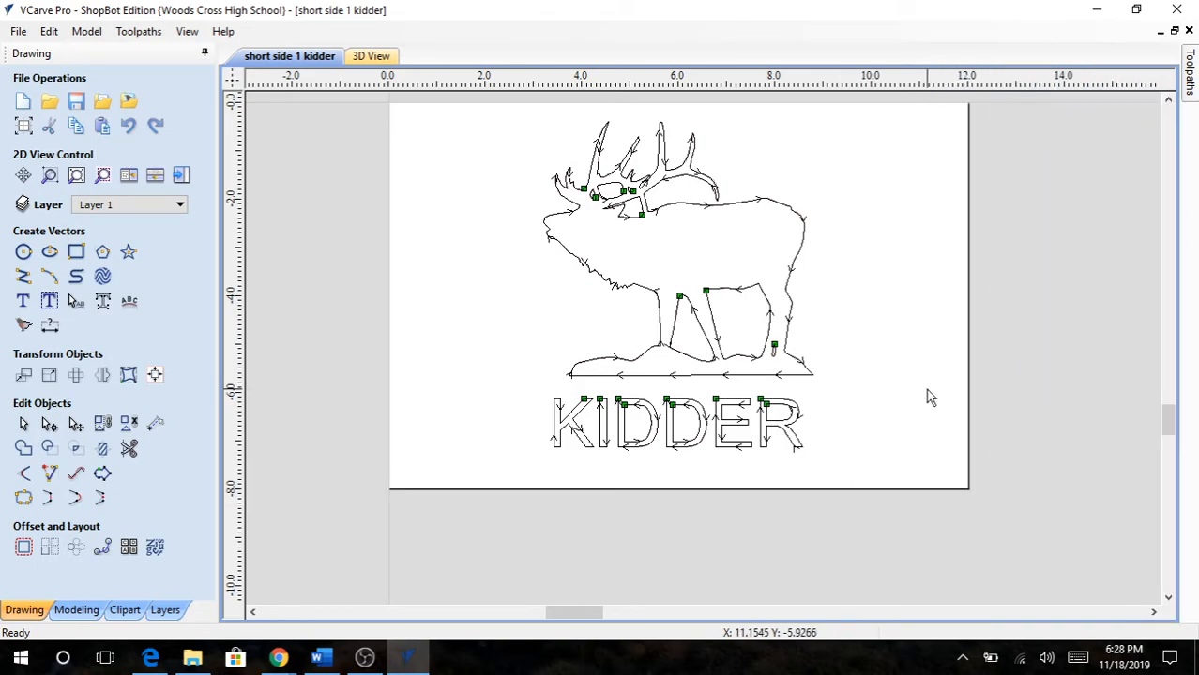
# - Create a new job of 12 x 8 inches with 0.625 inch thick material, and reopen its job setup
pyautogui.click(19, 31)
pyautogui.click(76, 55)
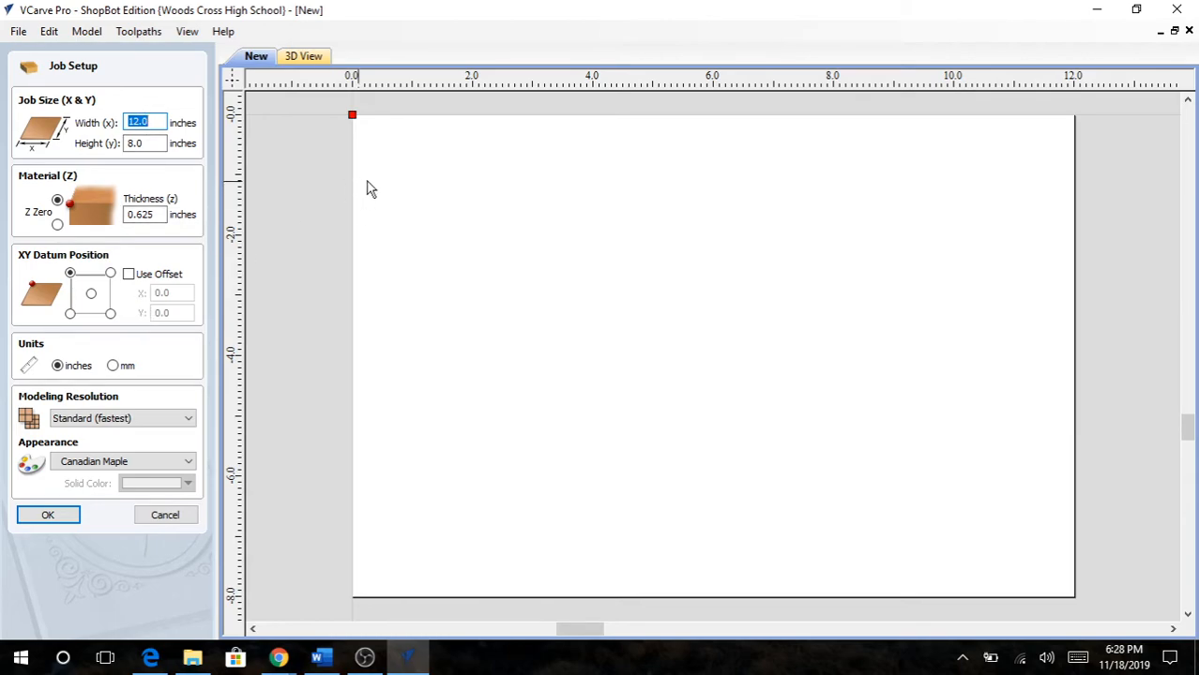
pyautogui.click(48, 514)
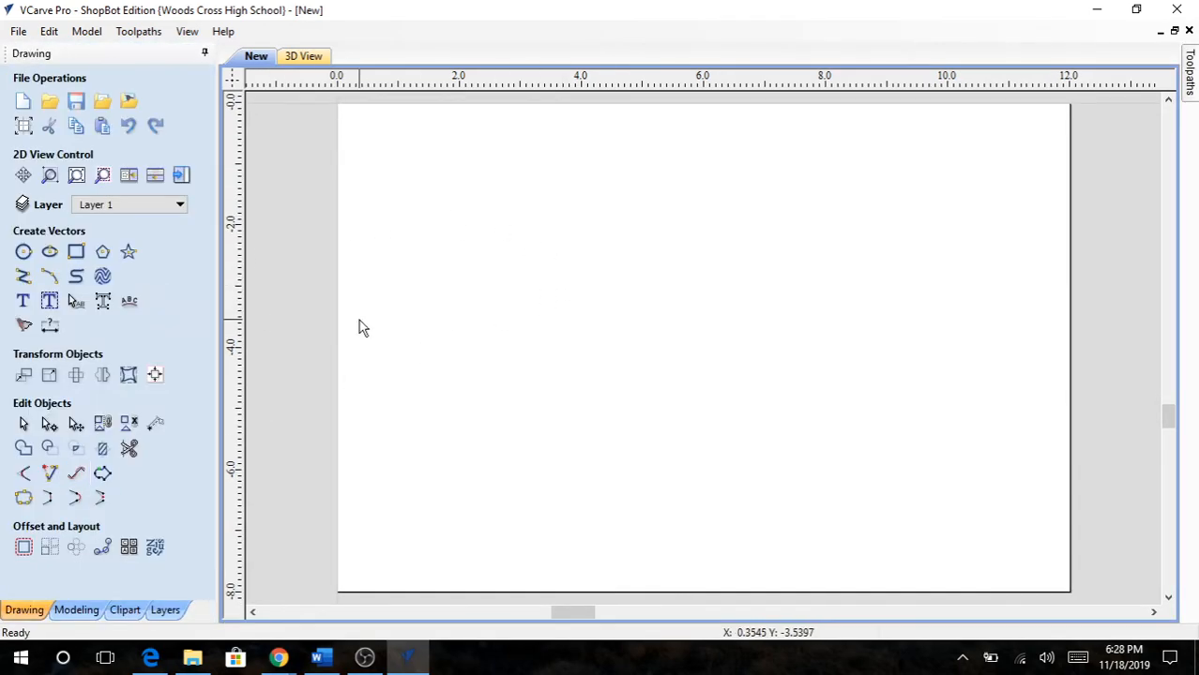
pyautogui.click(23, 128)
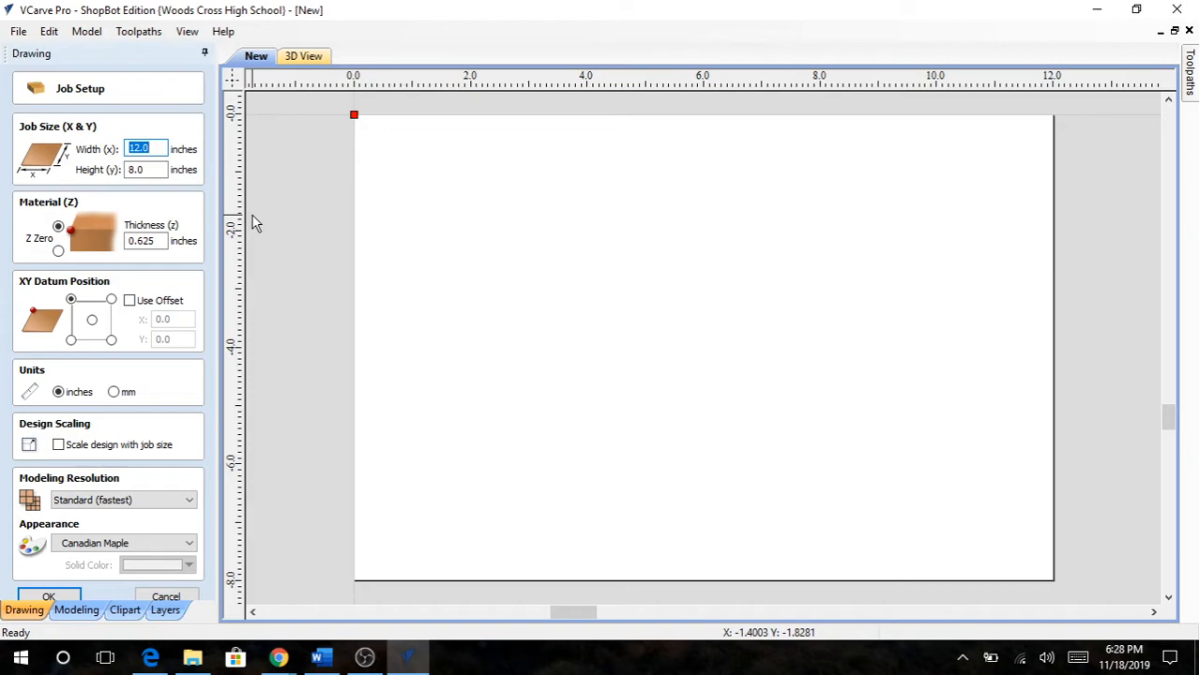
# - Set the job width to 17 inches and the height to 13 inches
pyautogui.write('16')
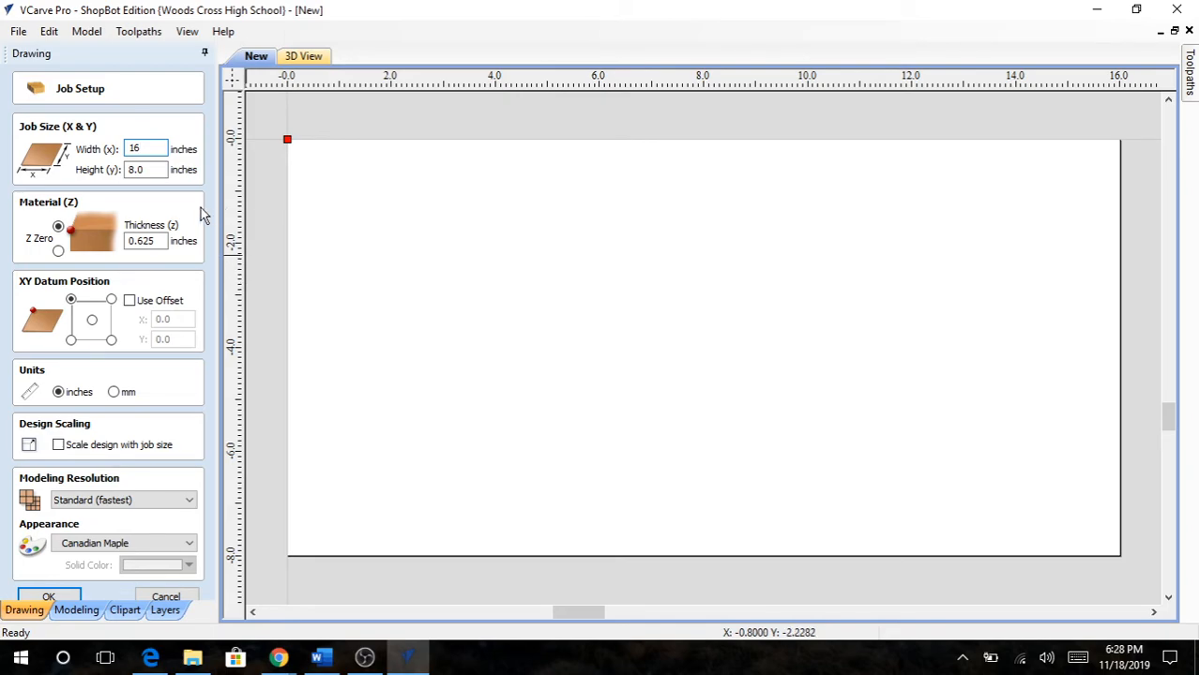
pyautogui.press('BackSpace')
pyautogui.press('BackSpace')
pyautogui.write('17')
pyautogui.press('Tab')
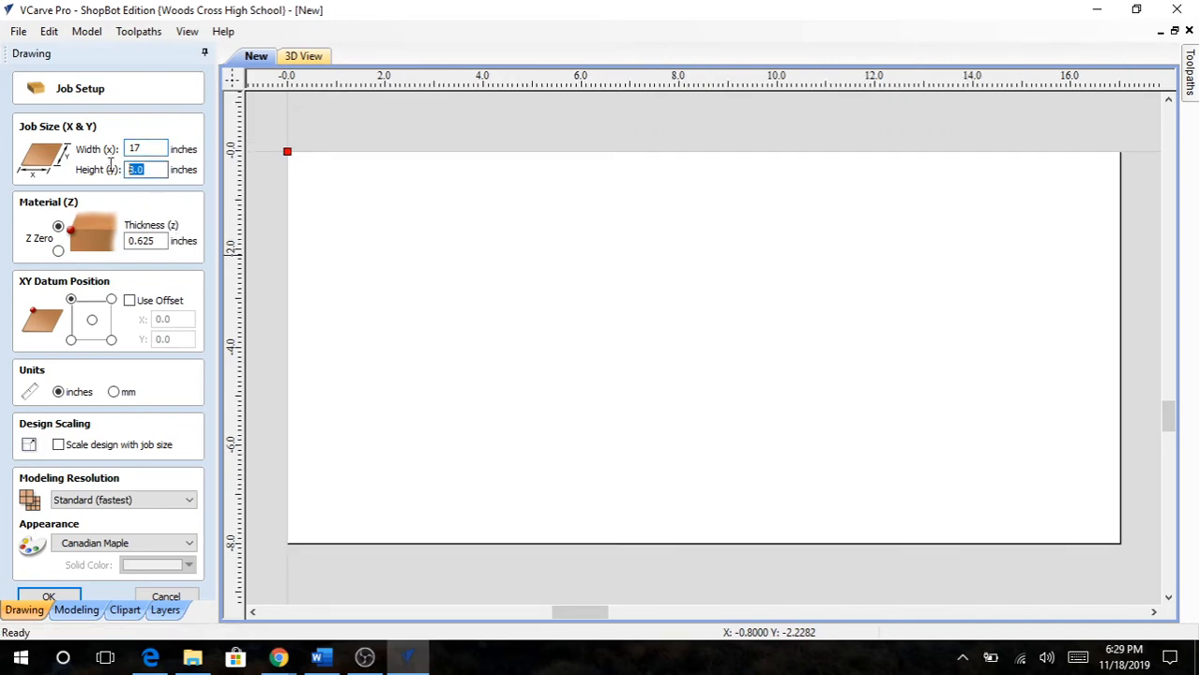
pyautogui.write('13')
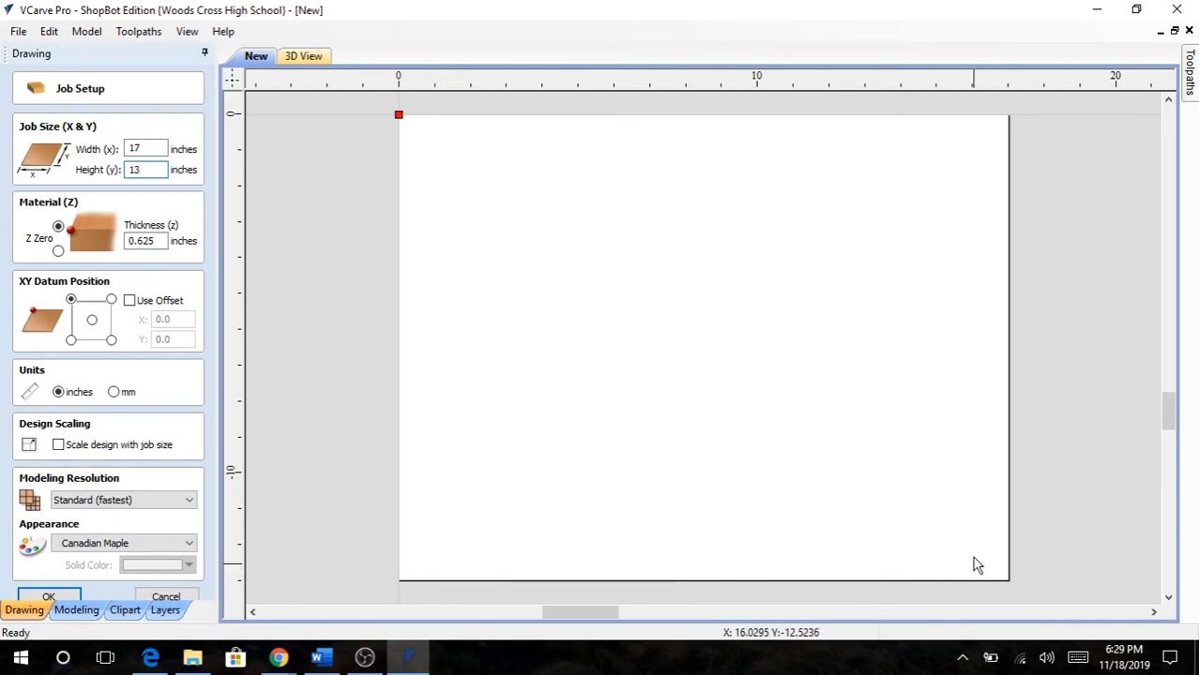
# - Set the job size back to 12 inches wide and 8 inches high
pyautogui.click(152, 148)
pyautogui.moveTo(152, 148); pyautogui.dragTo(120, 178)
pyautogui.write('12')
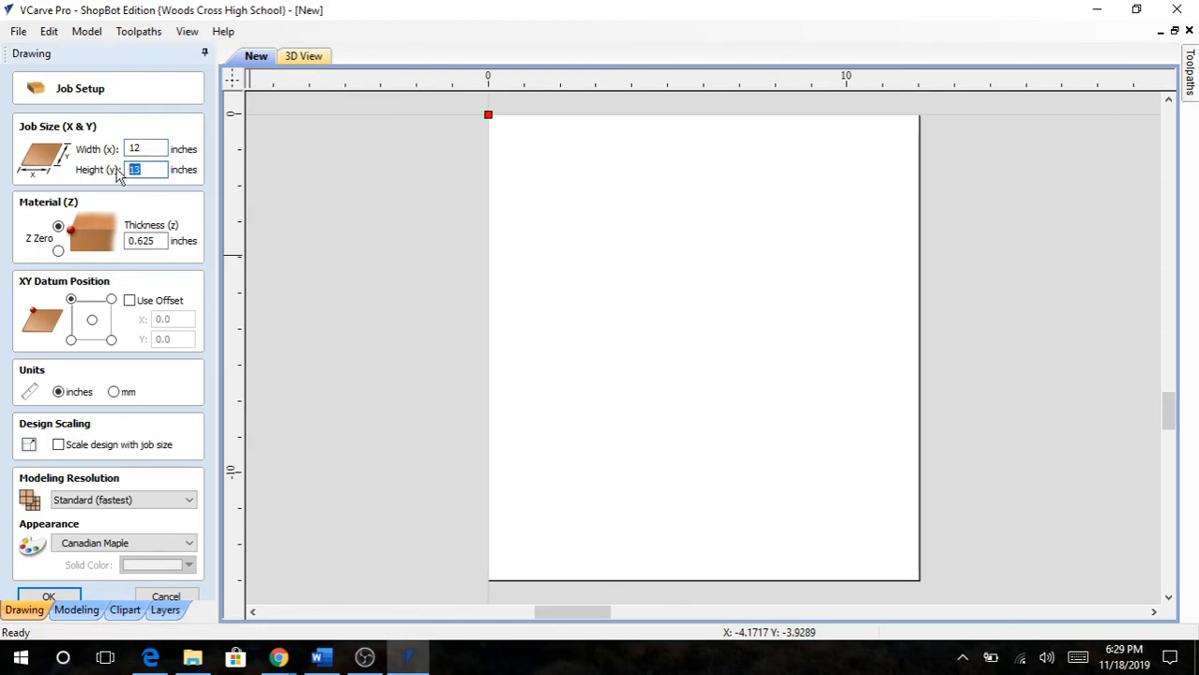
pyautogui.write('8')
pyautogui.press('Return')
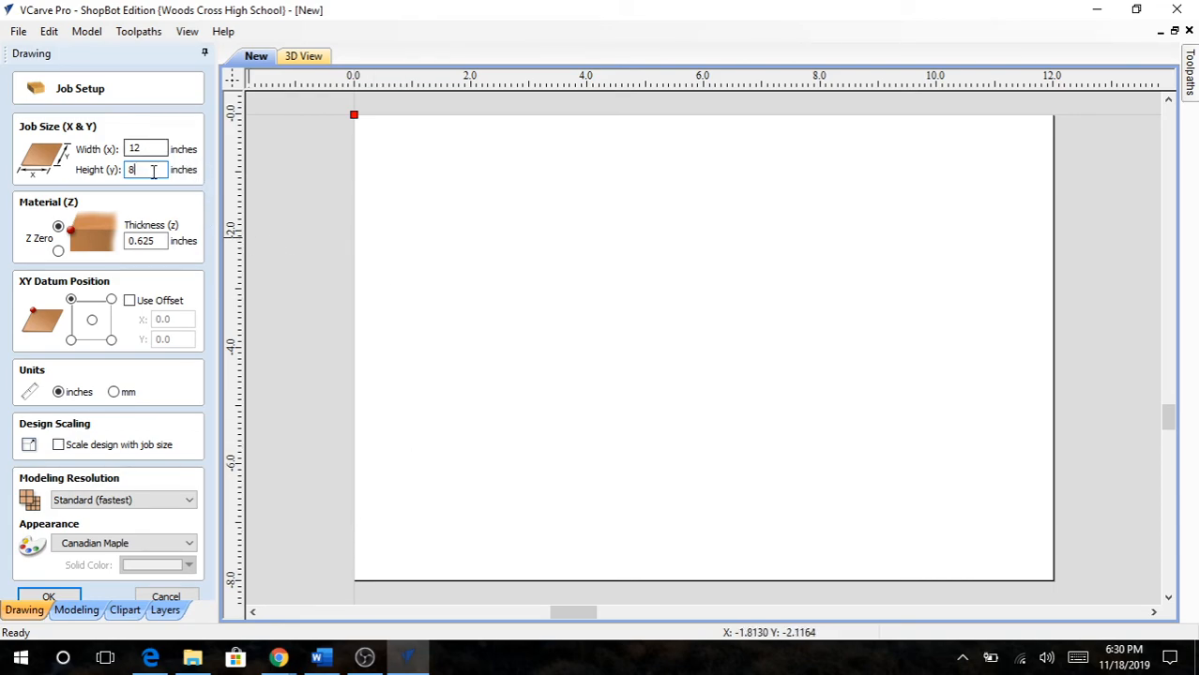
# - Change the job size to a width of 17 inches and a height of 13 inches
pyautogui.hotkey('shift', 'Tab')
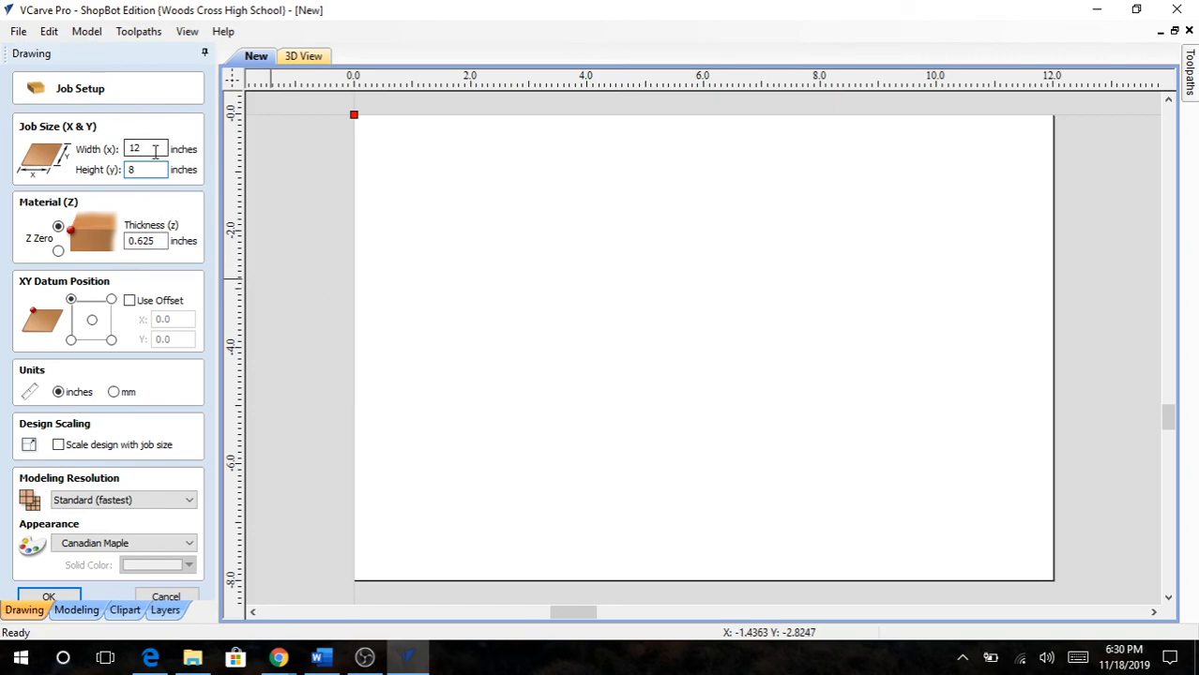
pyautogui.write('1')
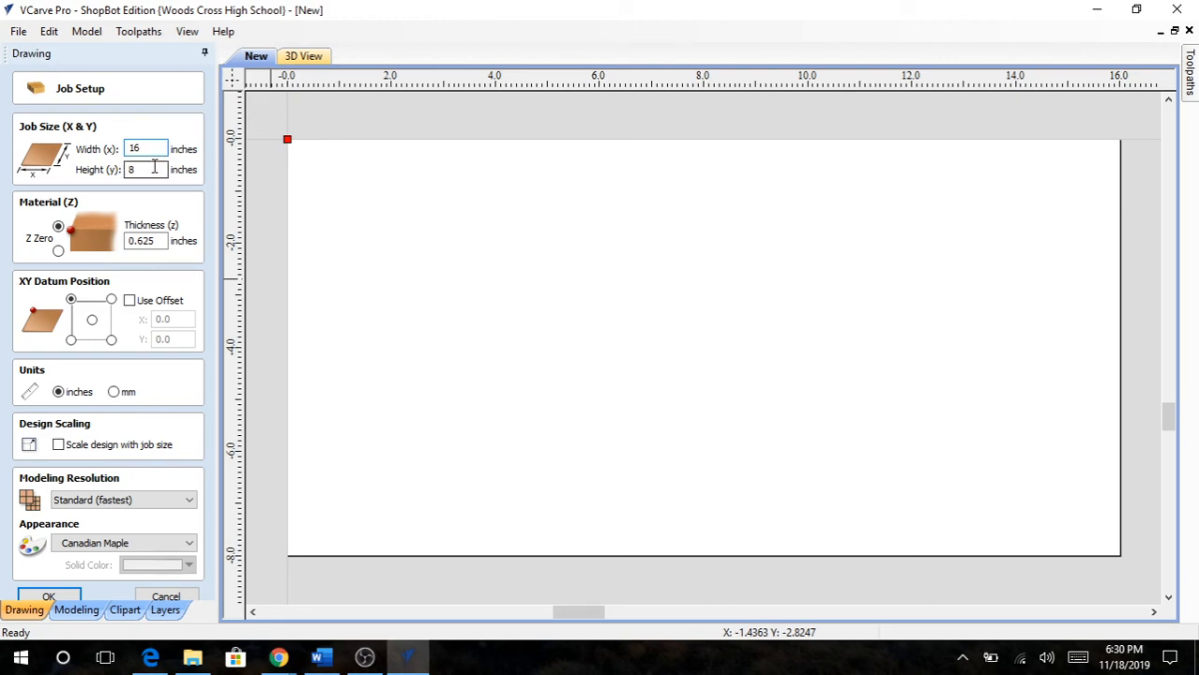
pyautogui.write('7')
pyautogui.press('Tab')
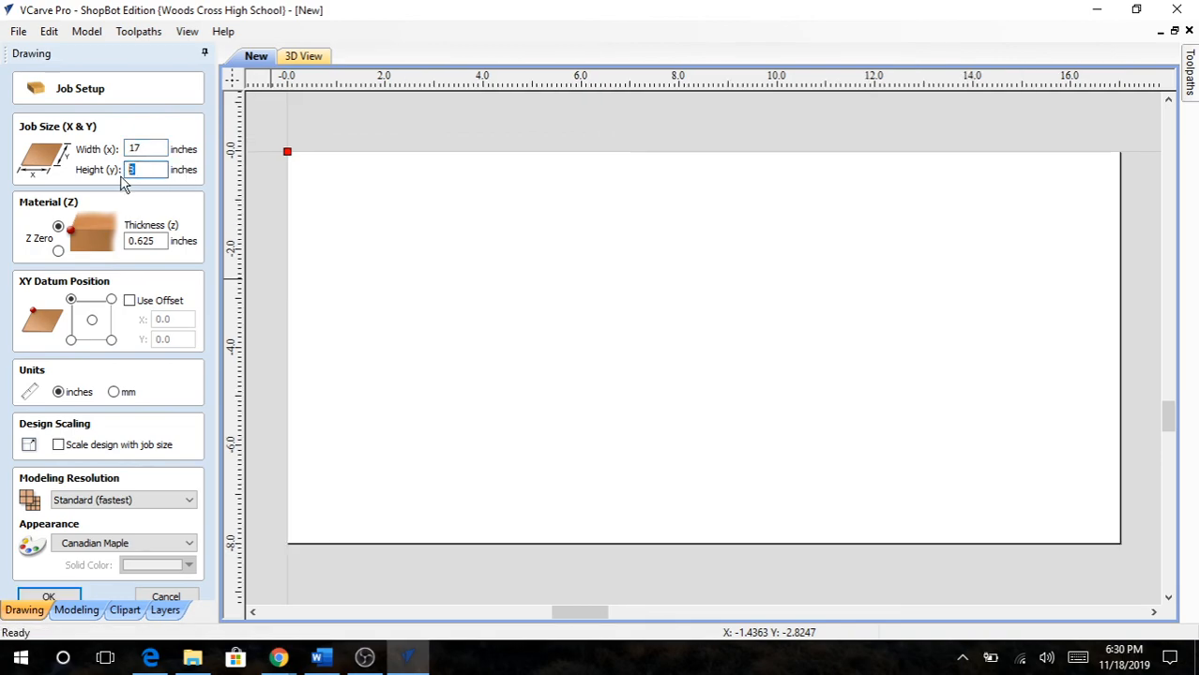
pyautogui.write('13')
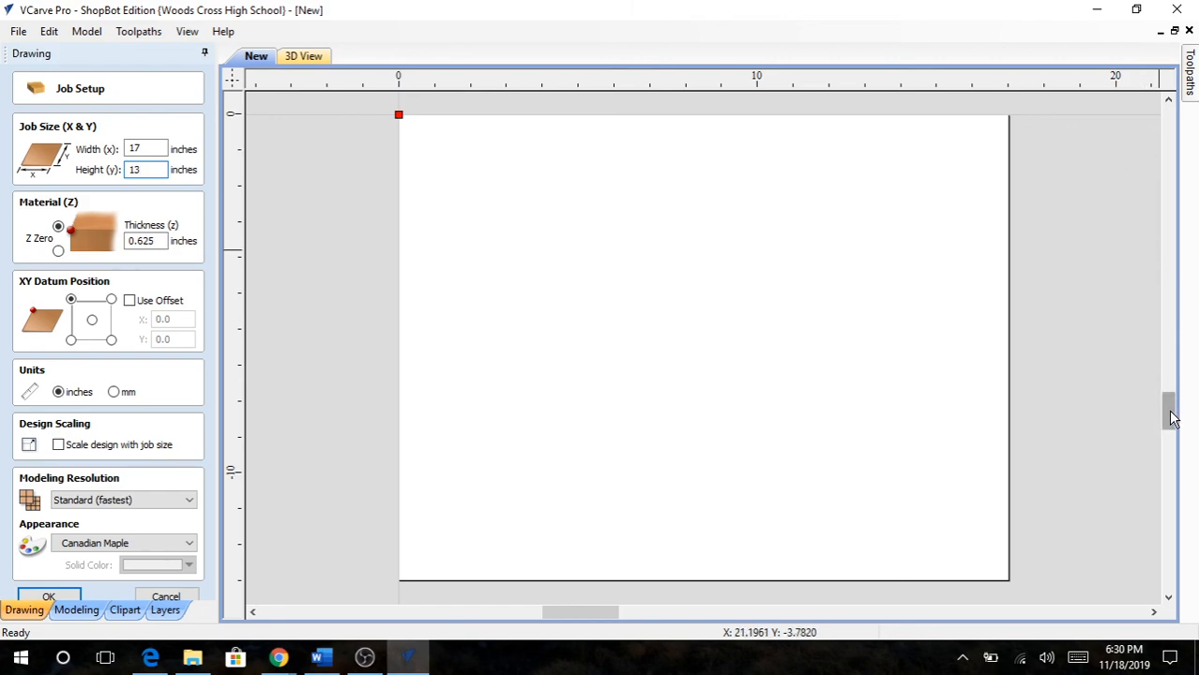
pyautogui.moveTo(1171, 413)
pyautogui.mouseDown()
pyautogui.moveTo(1170, 343)
pyautogui.moveTo(1170, 421)
pyautogui.mouseUp()
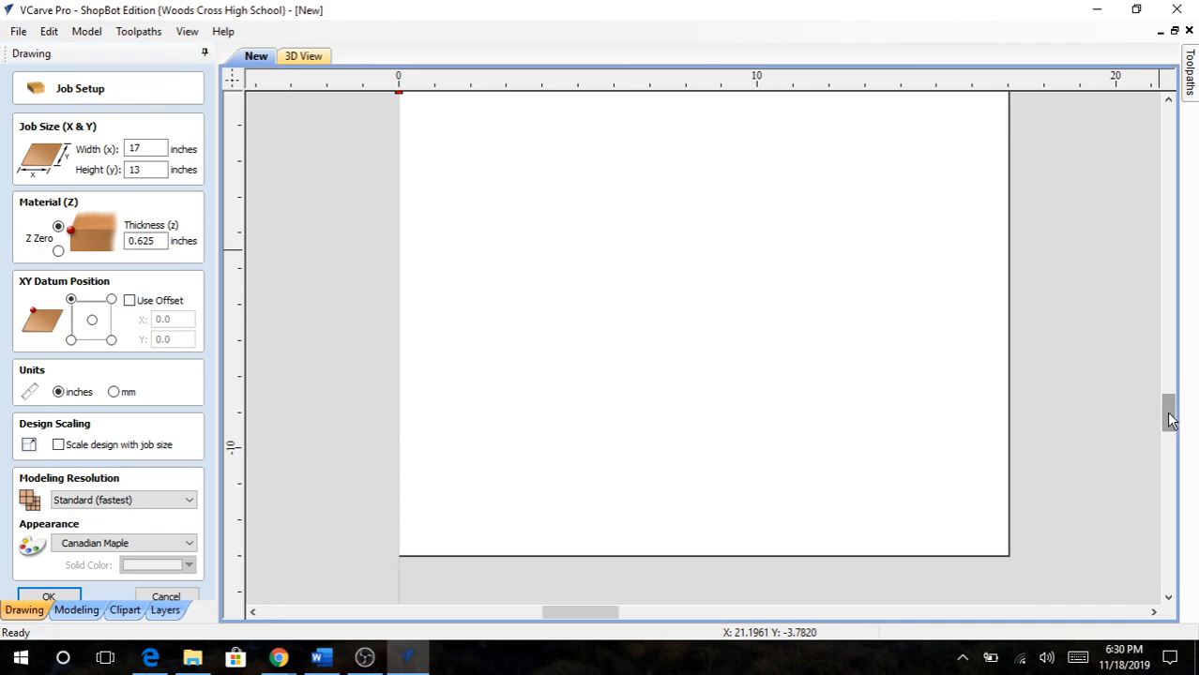